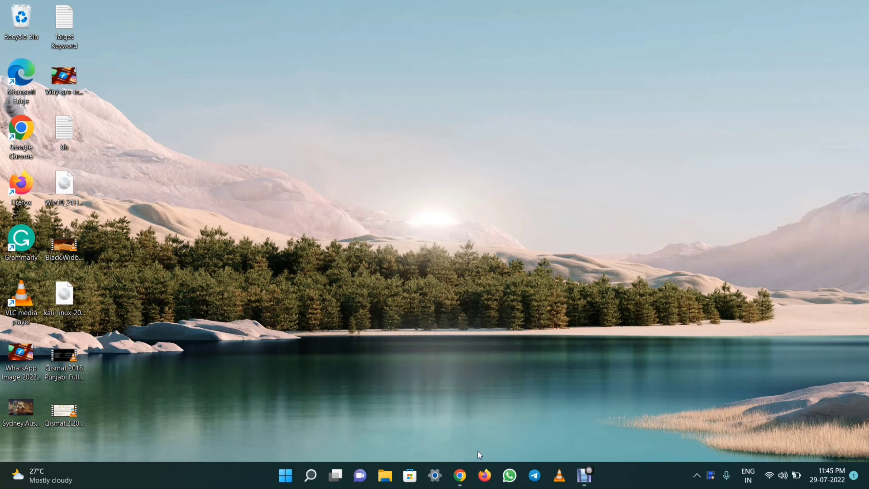
Step: Open Chrome, search for "virtualbox download" and open the Oracle VM VirtualBox Downloads page
left_click(461, 478)
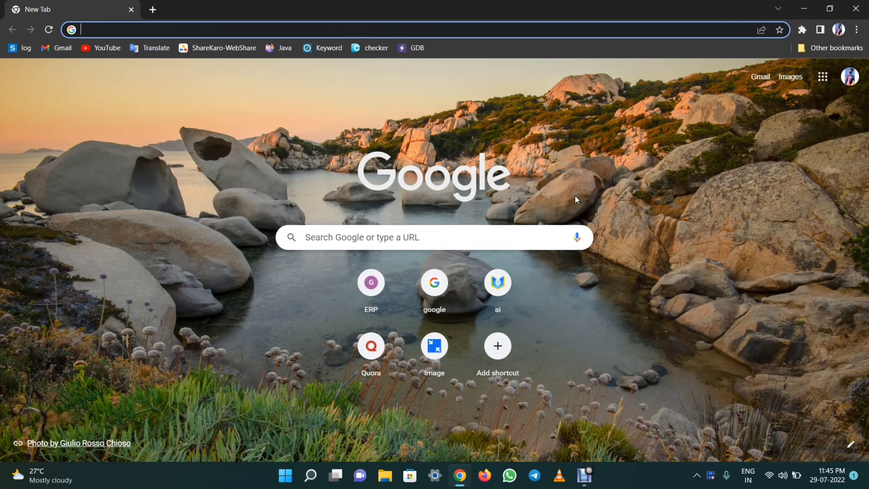
type("virtualbox")
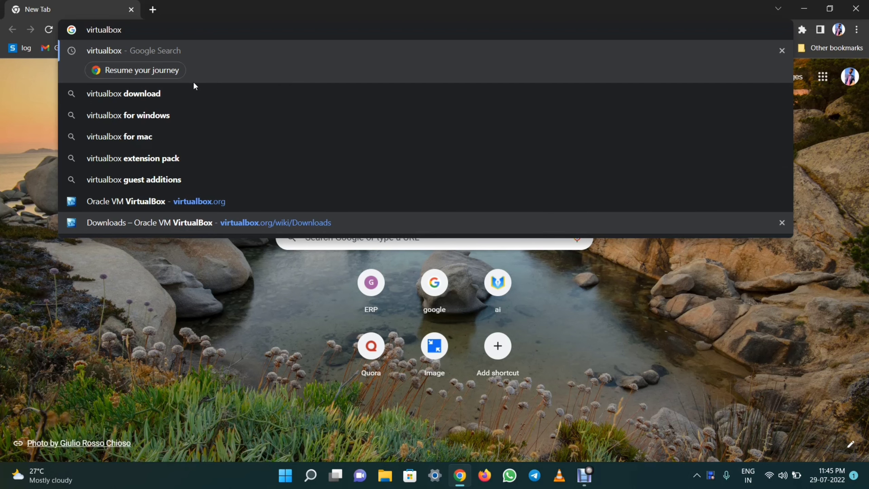
left_click(175, 93)
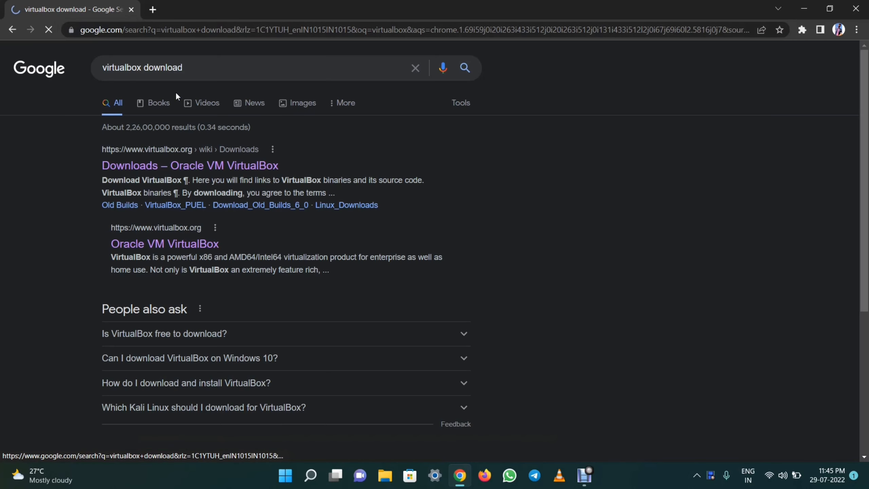
left_click(230, 165)
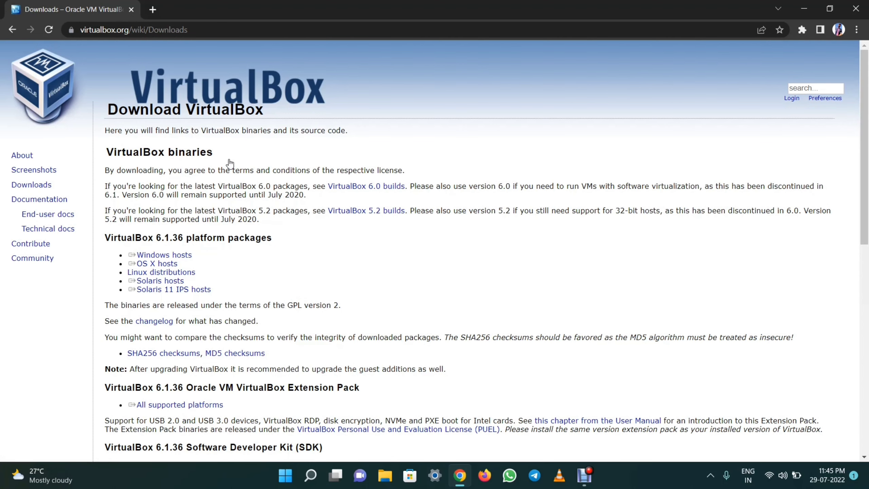
Step: Download the VirtualBox 6.1.36 platform package for Windows hosts and save it to the Desktop
left_click(187, 260)
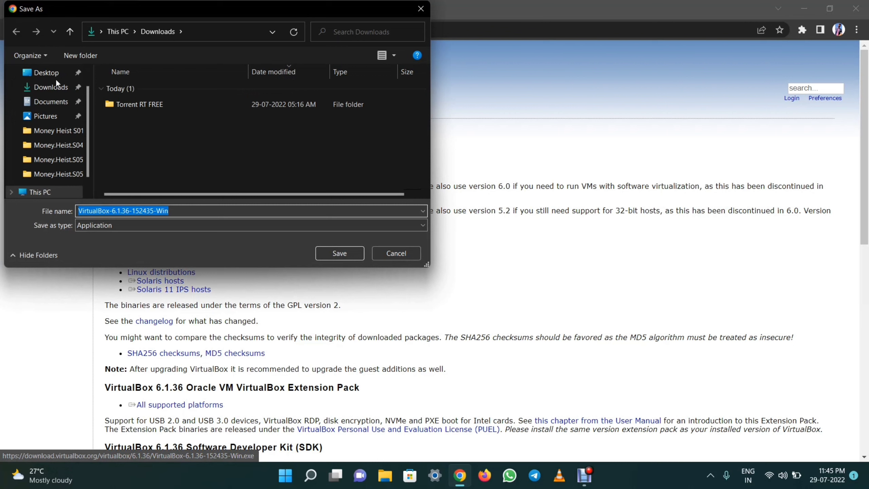
left_click(52, 73)
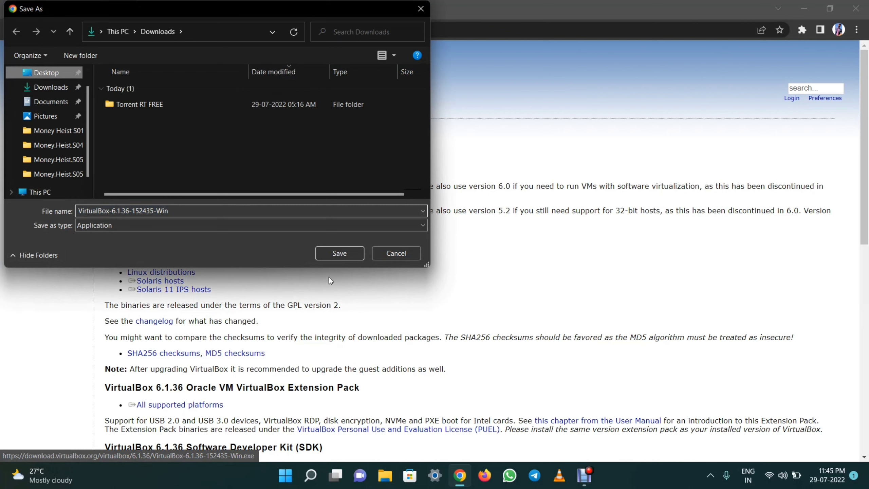
left_click(352, 254)
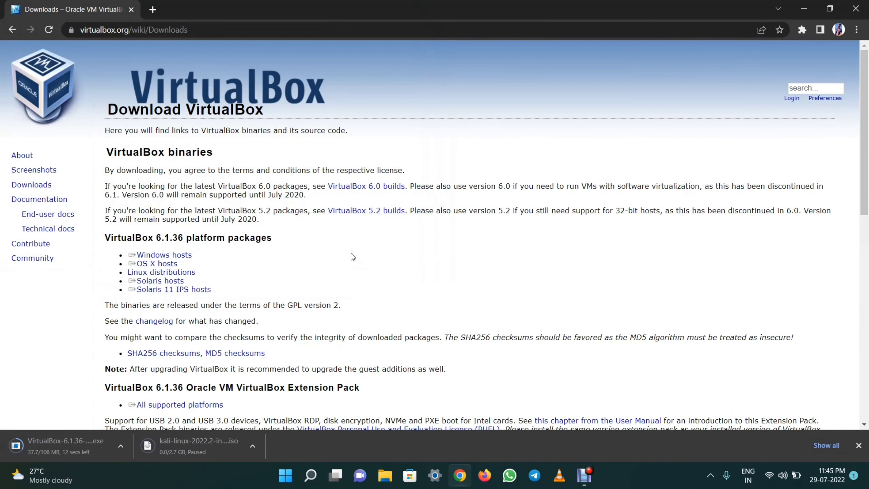
Step: Save the VirtualBox 6.1.36 Extension Pack for all supported platforms to the Desktop and open the browser's download list
scroll(352, 254, "down", 2)
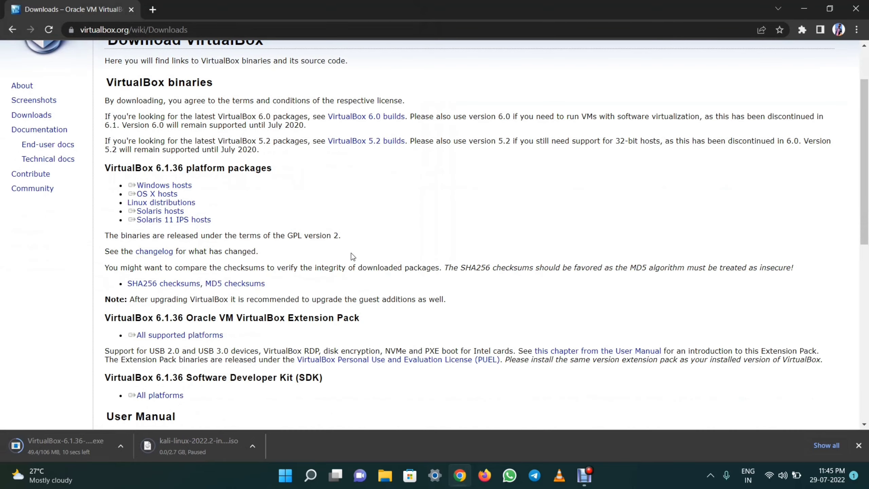
scroll(352, 254, "down", 4)
scroll(351, 254, "up", 3)
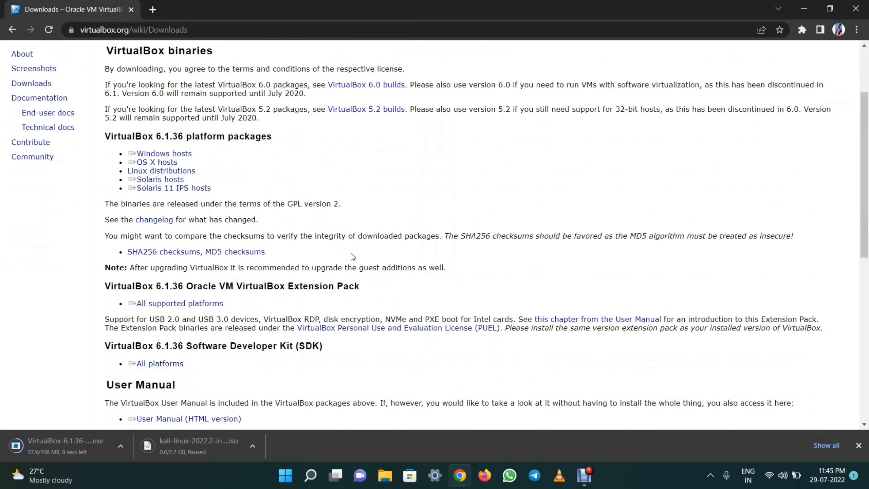
scroll(352, 256, "up", 1)
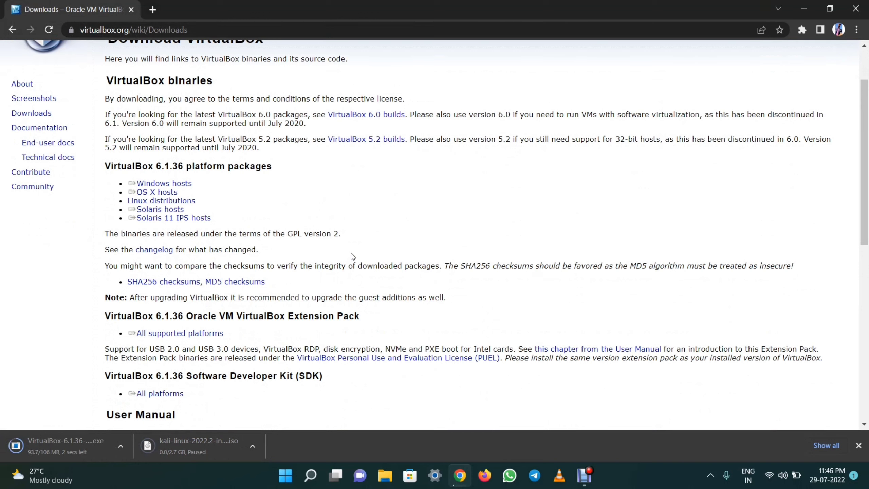
triple_click(160, 334)
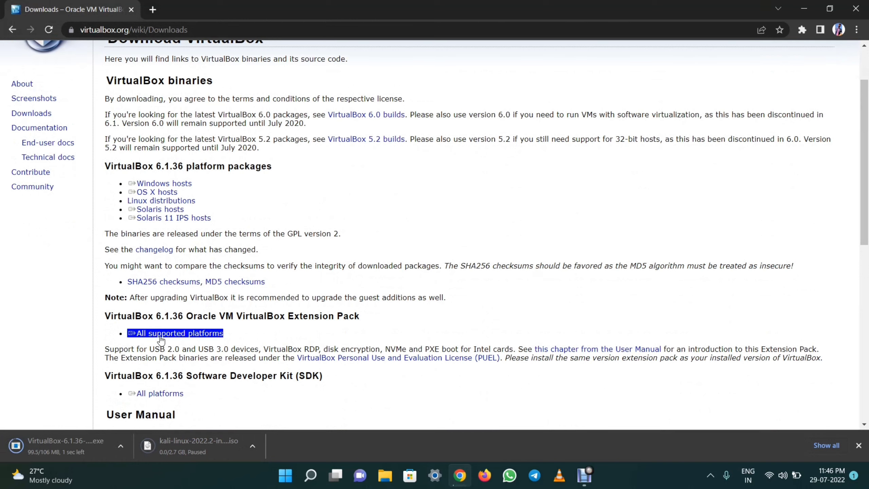
left_click(205, 335)
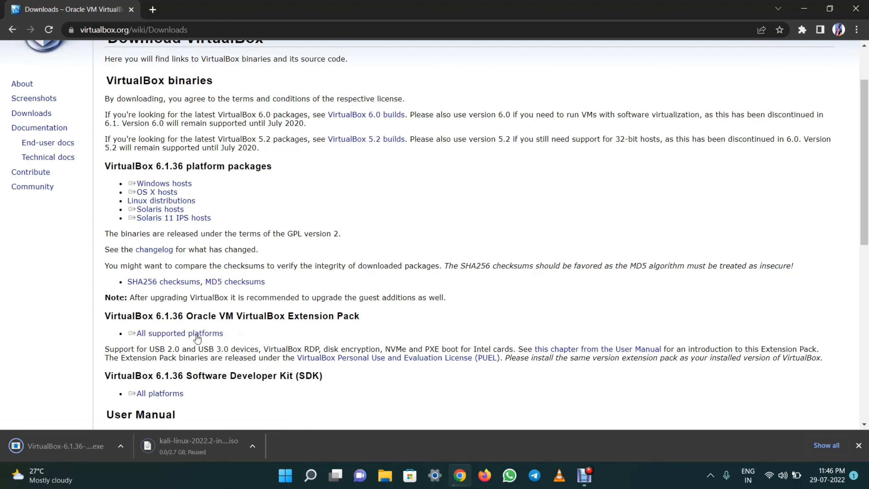
triple_click(198, 338)
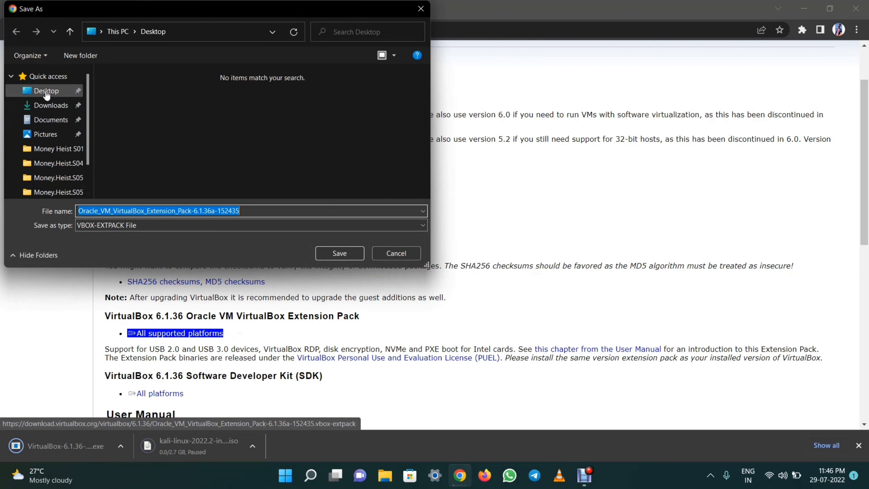
left_click(344, 250)
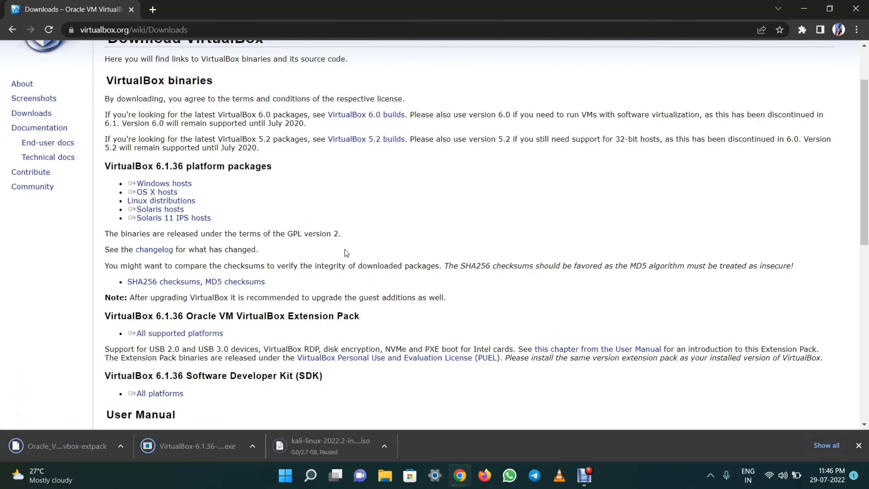
key("ctrl+j")
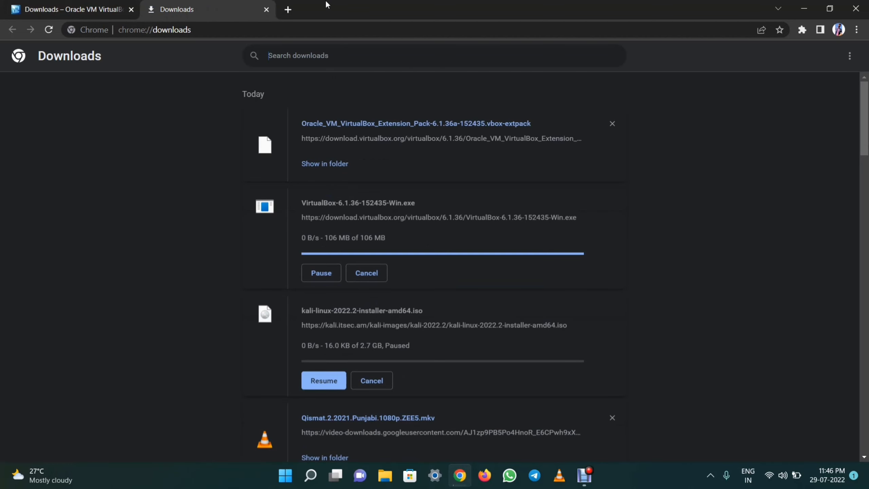
Step: Search for "kali linux download" in a new tab and open the official Get Kali page
left_click(287, 10)
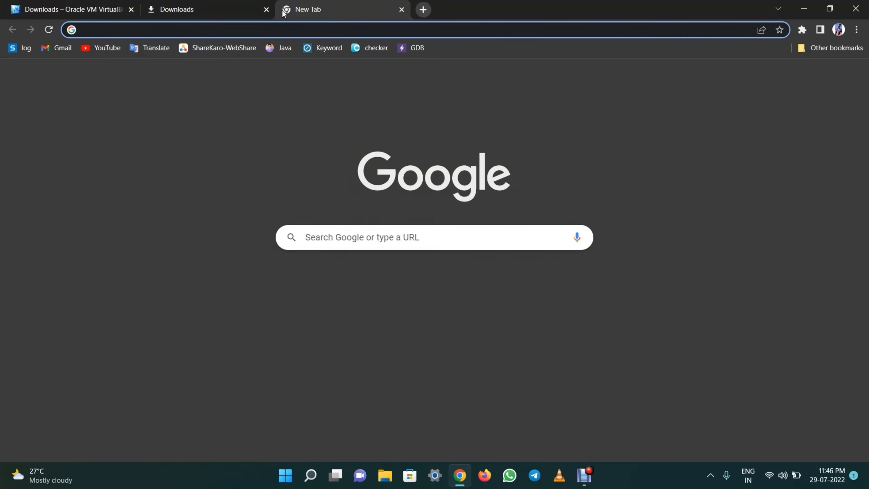
type("kali linu")
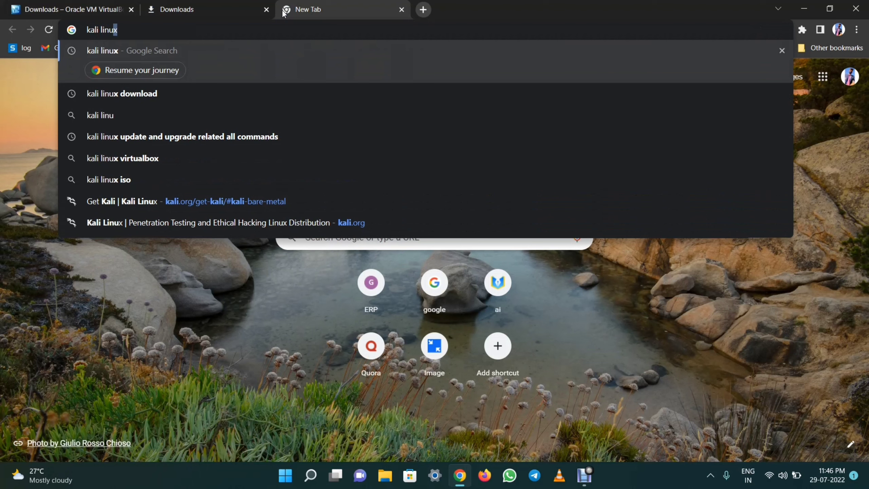
left_click(155, 94)
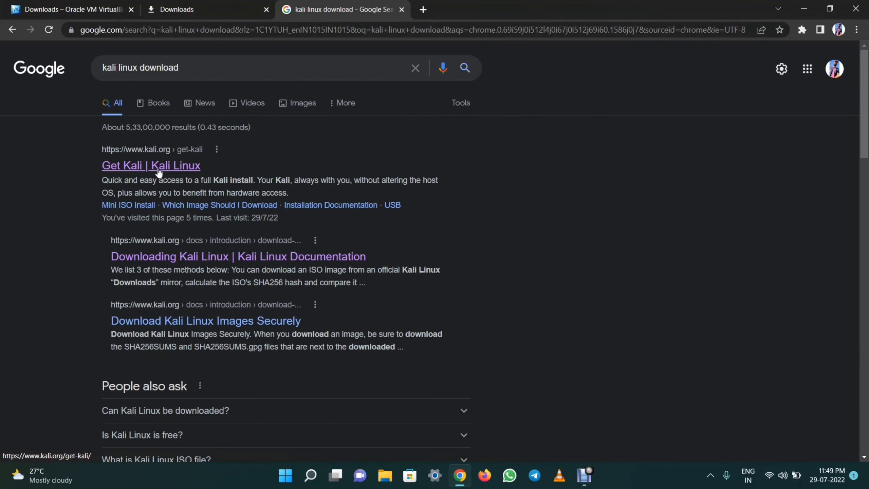
left_click(147, 115)
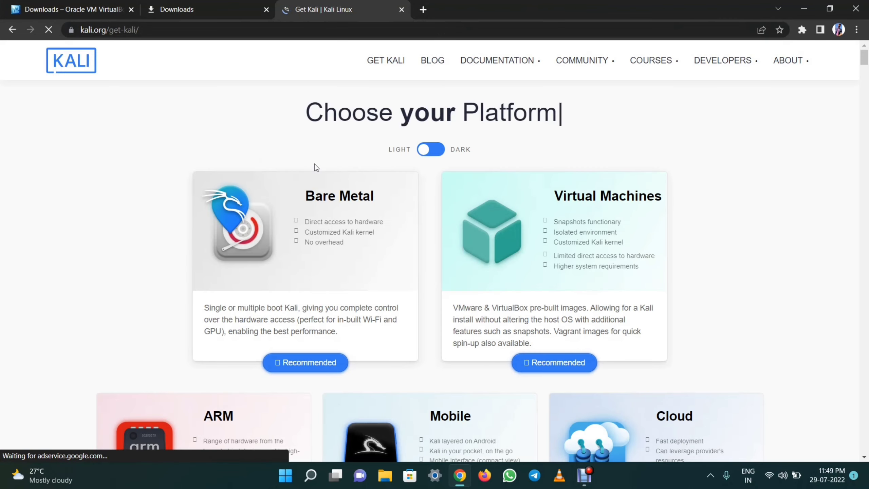
Step: Open the Bare Metal downloads and examine the Kali Linux 2022.2 images offered for 64-bit, 32-bit and Apple M1
scroll(627, 166, "down", 5)
scroll(626, 166, "down", 15)
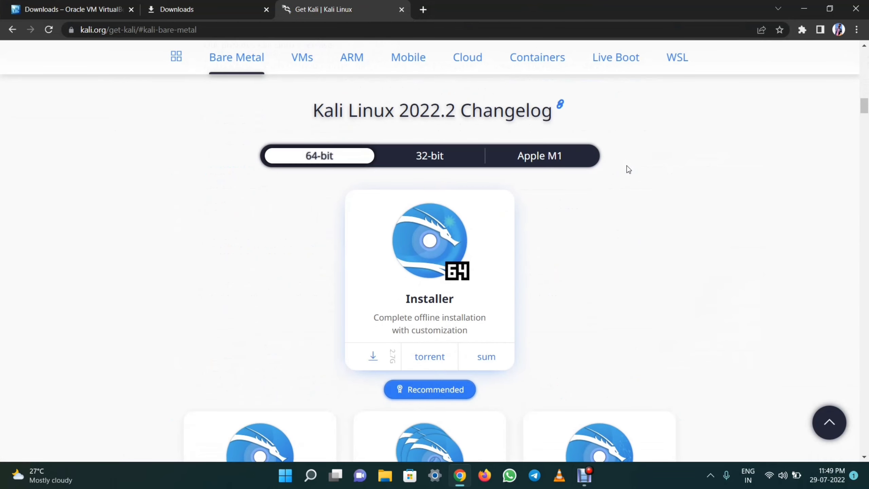
scroll(626, 166, "up", 4)
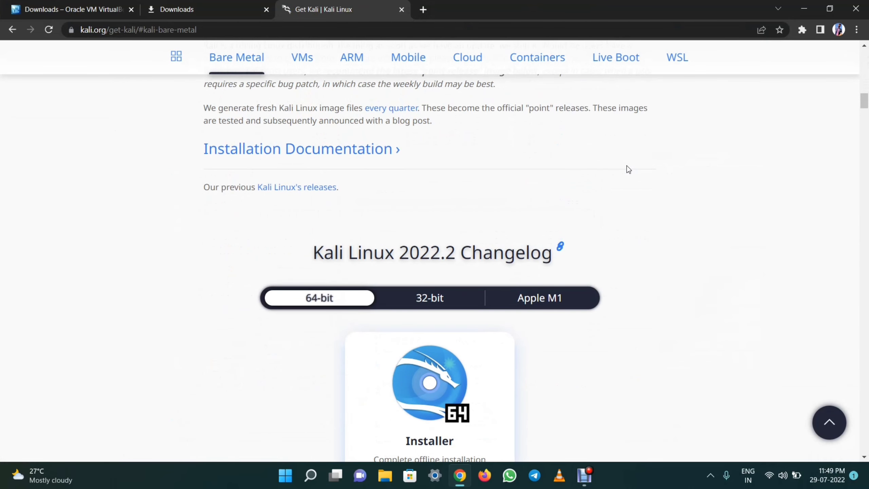
scroll(626, 165, "down", 3)
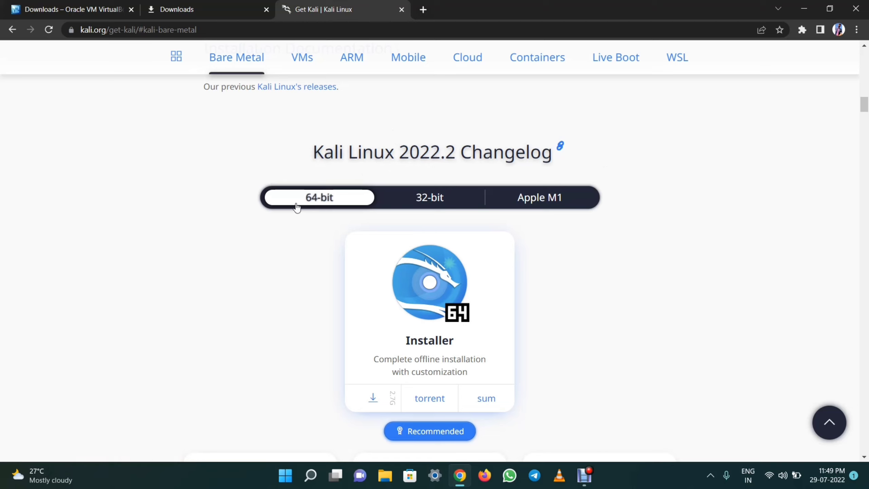
left_click(446, 208)
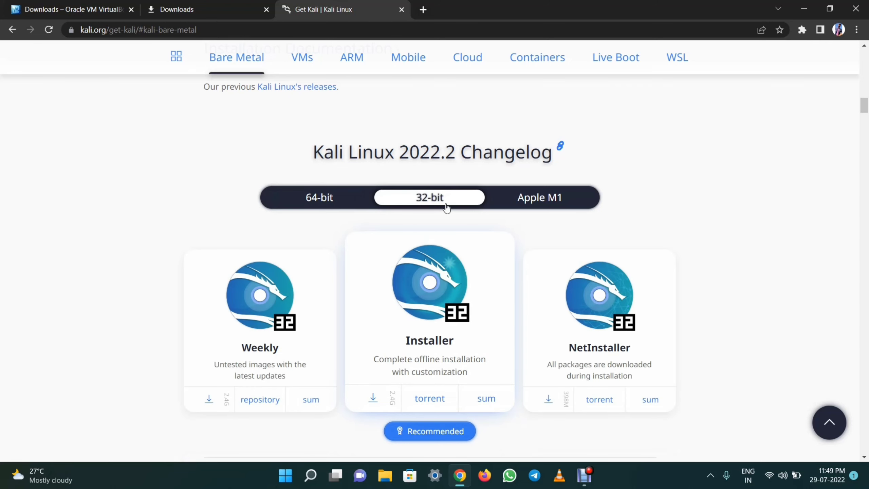
left_click(555, 202)
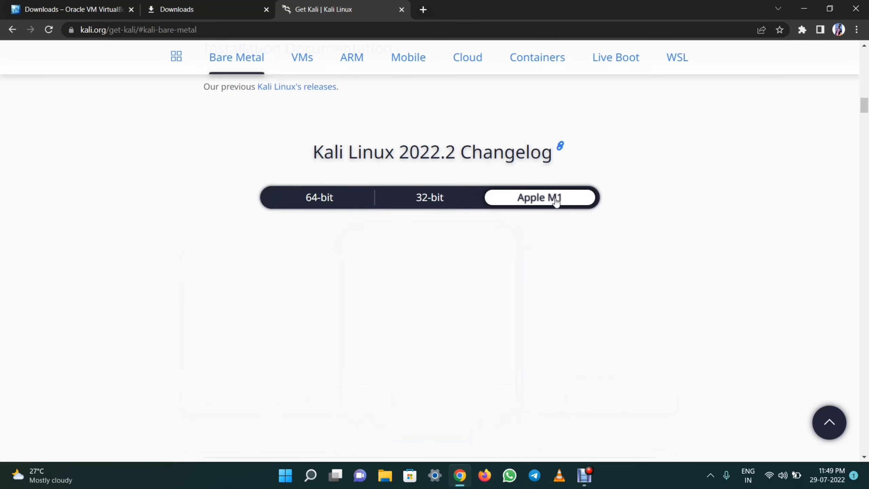
left_click(310, 203)
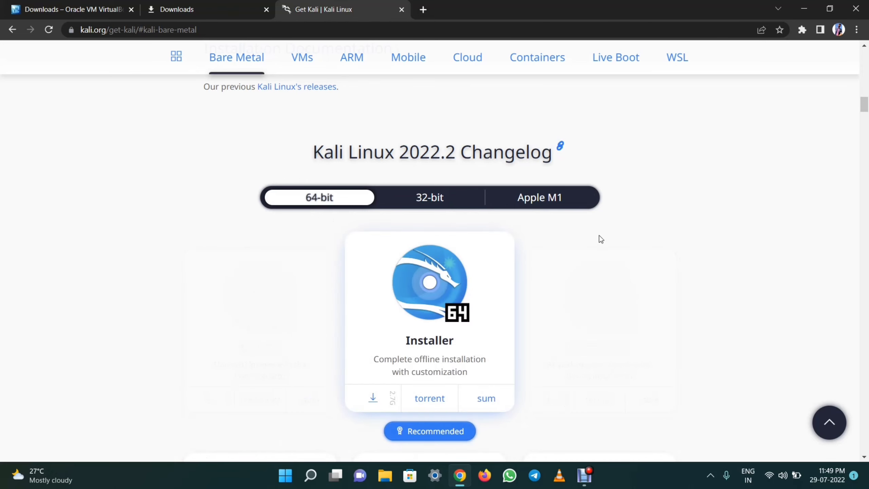
scroll(598, 234, "down", 6)
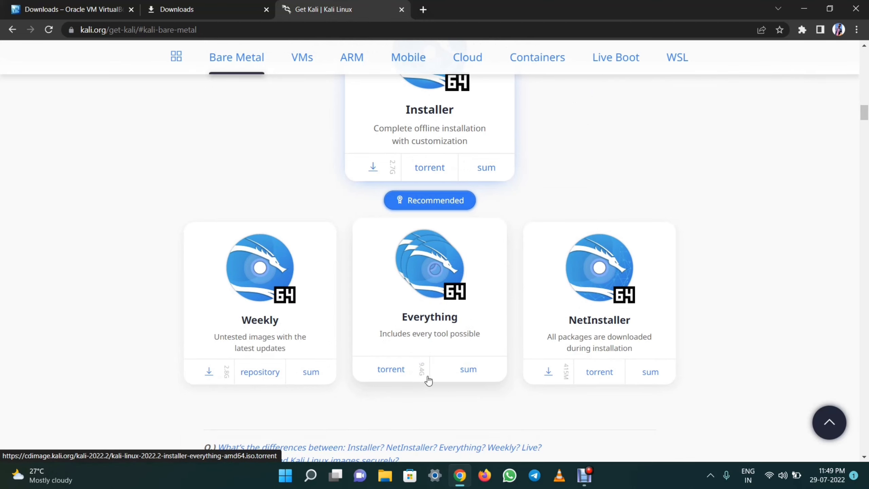
scroll(538, 235, "up", 3)
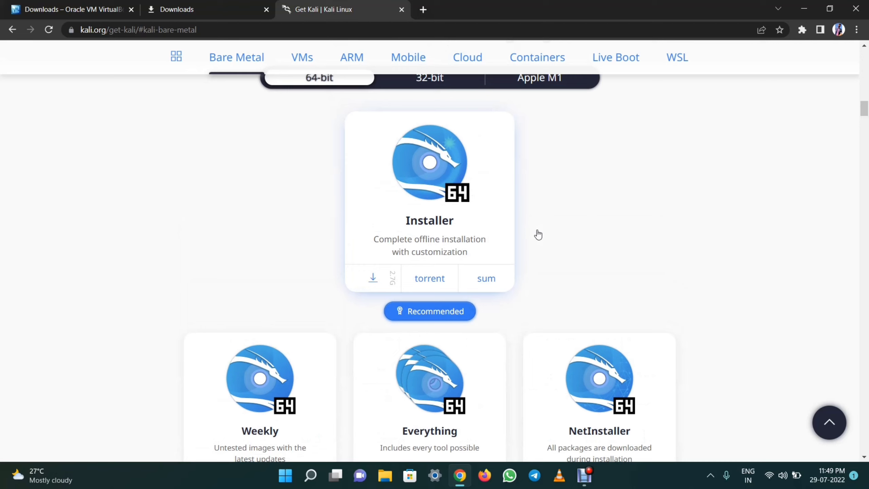
Step: Start the download of the 64-bit Kali Linux 2022.2 Installer image and cancel saving it
left_click(373, 276)
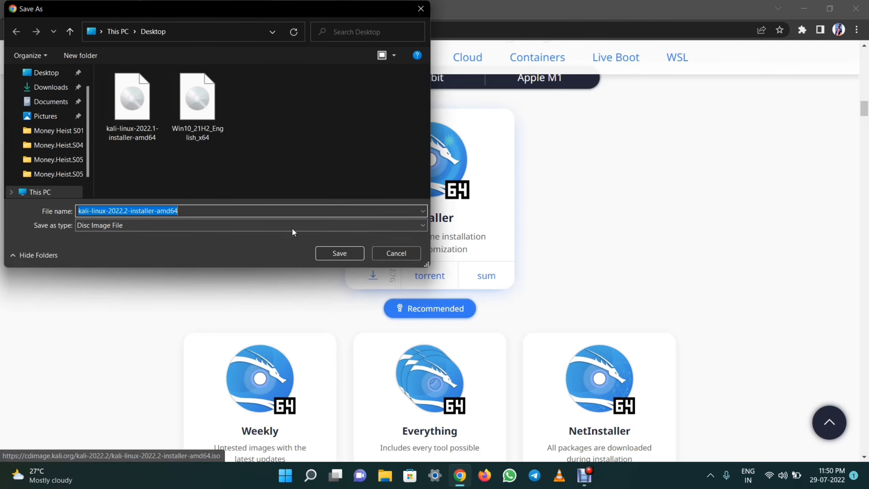
left_click(390, 254)
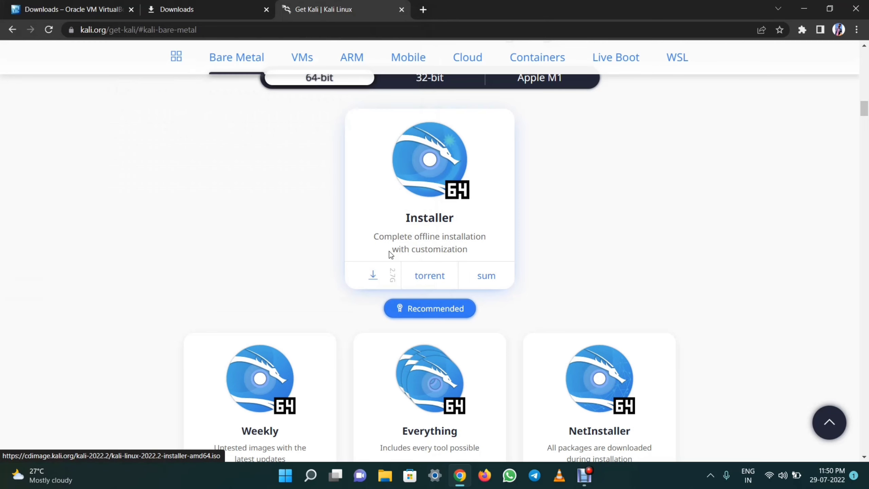
Step: Launch the downloaded VirtualBox 6.1.36 installer from the desktop and advance its setup wizard to the Custom Setup page
key("super+d")
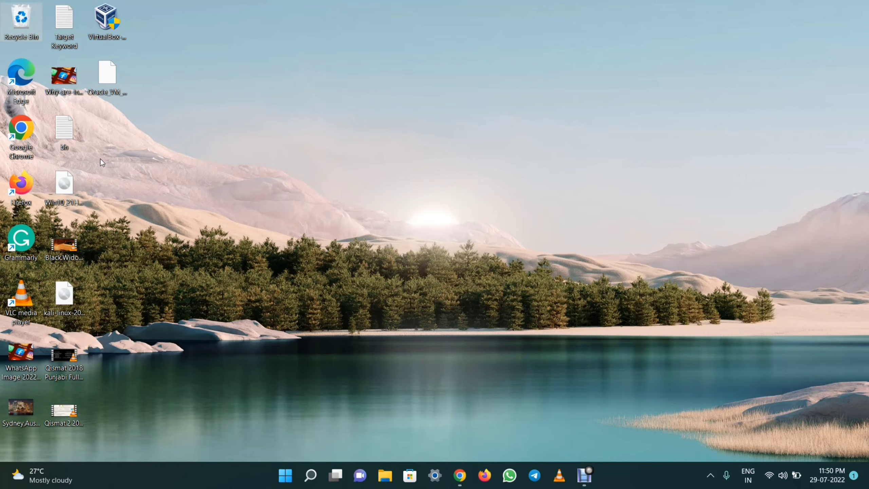
mouse_move(70, 294)
left_mouse_down()
mouse_move(263, 254)
mouse_move(82, 281)
left_mouse_up()
left_click(213, 294)
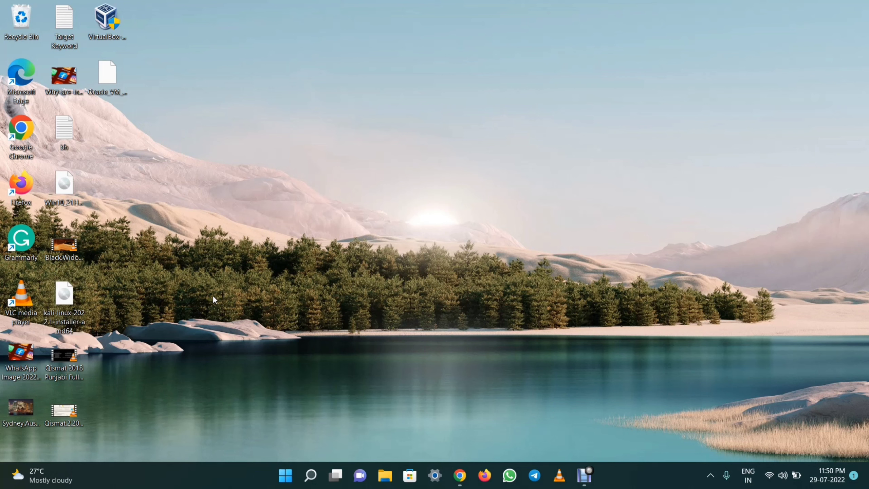
left_click(113, 24)
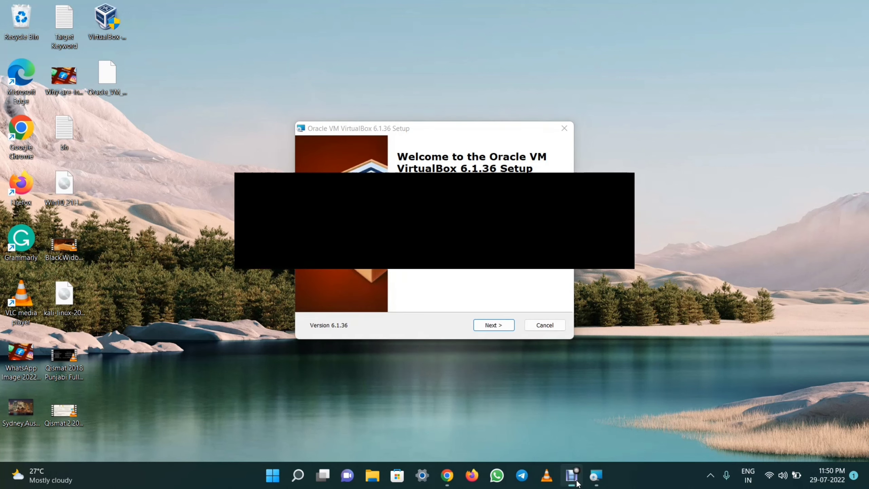
left_click(576, 481)
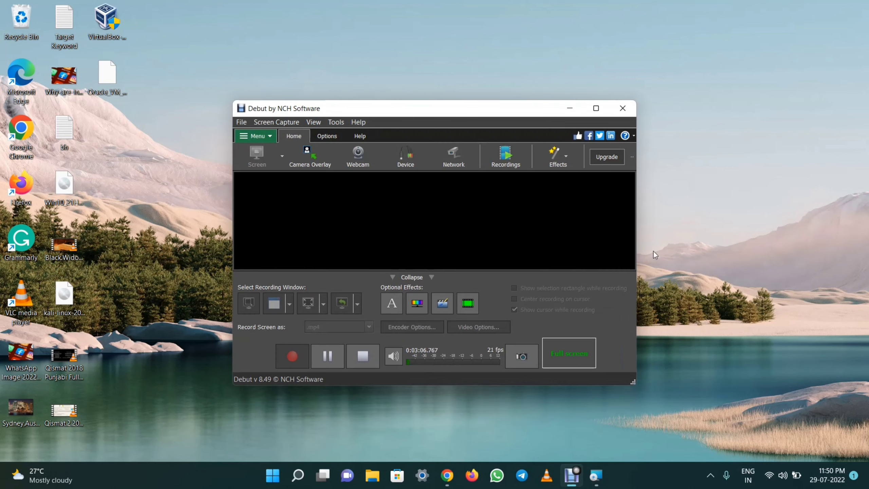
left_click(568, 108)
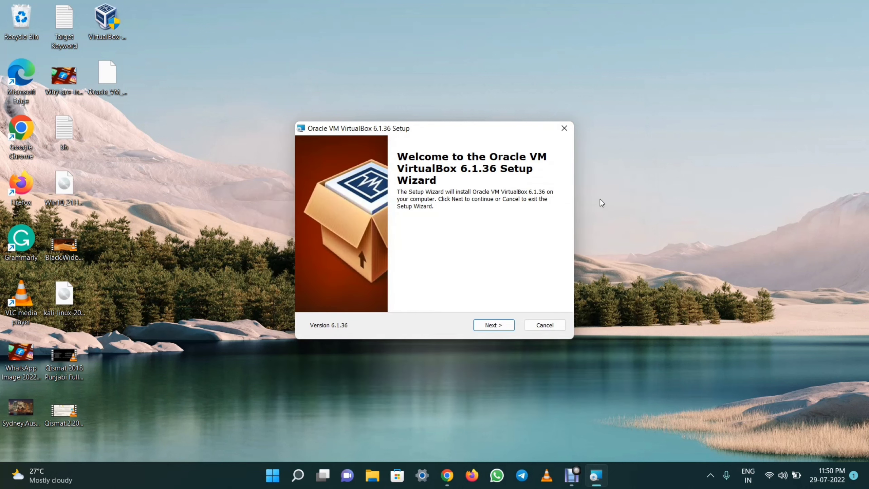
left_click(498, 326)
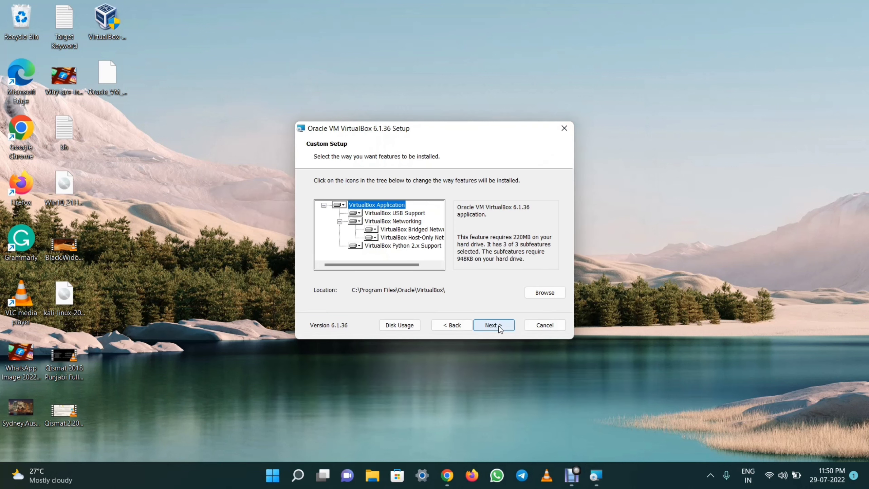
Step: Install VirtualBox 6.1.36 with the default features and shortcuts, accept the network interface reset, and finish setup with VirtualBox starting afterwards
left_click(499, 328)
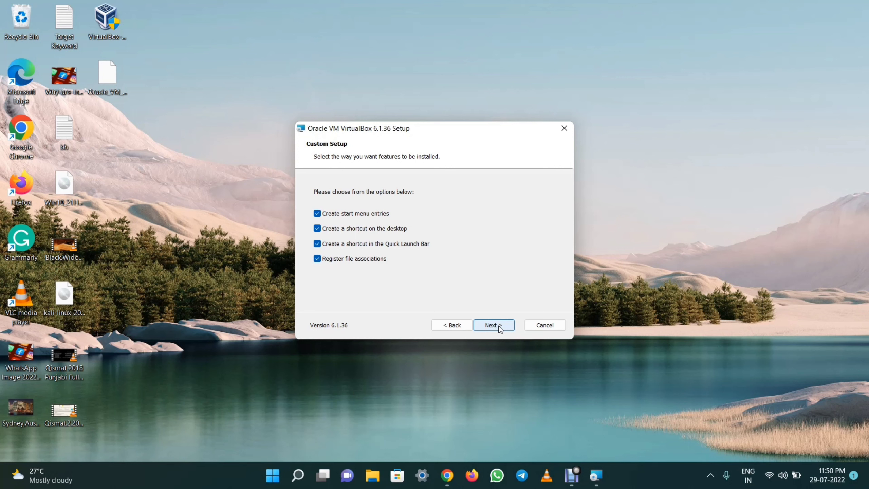
left_click(499, 328)
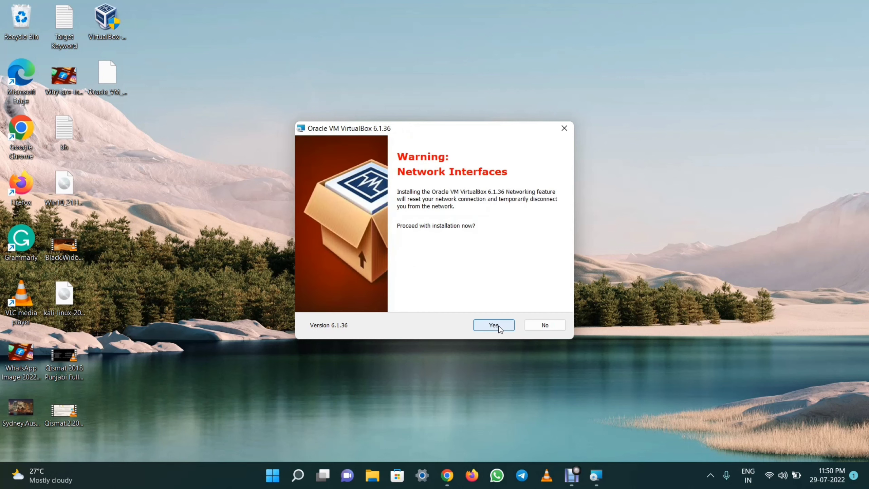
left_click(499, 328)
left_click(493, 325)
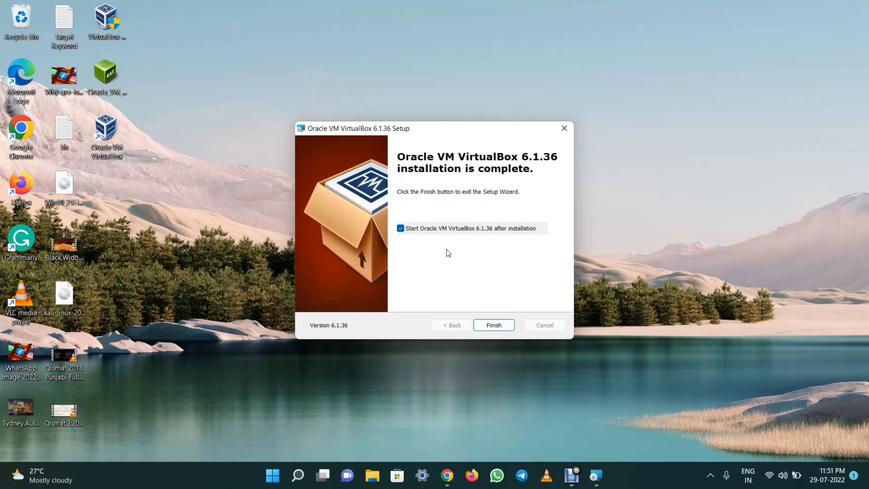
left_click(497, 325)
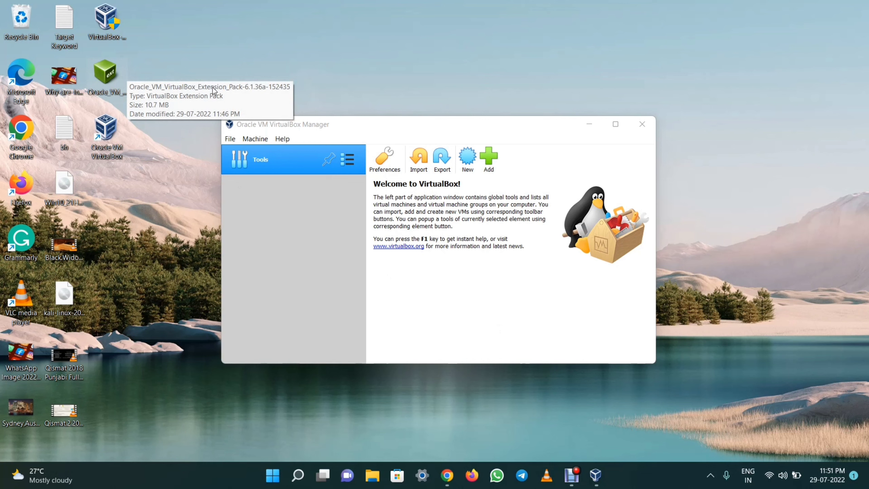
Step: Install the Oracle VM VirtualBox Extension Pack 6.1.36a-152435 from the Desktop through the Extensions preferences, agree to its license and save the preferences
left_click(384, 164)
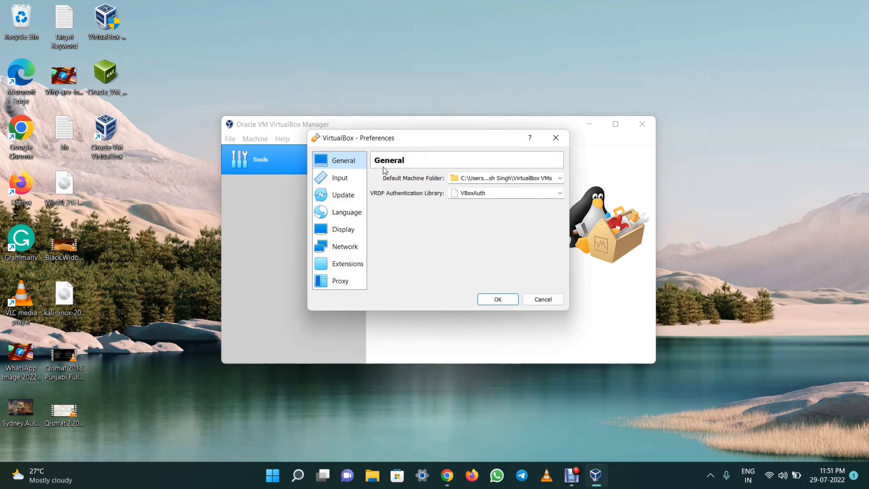
left_click(348, 263)
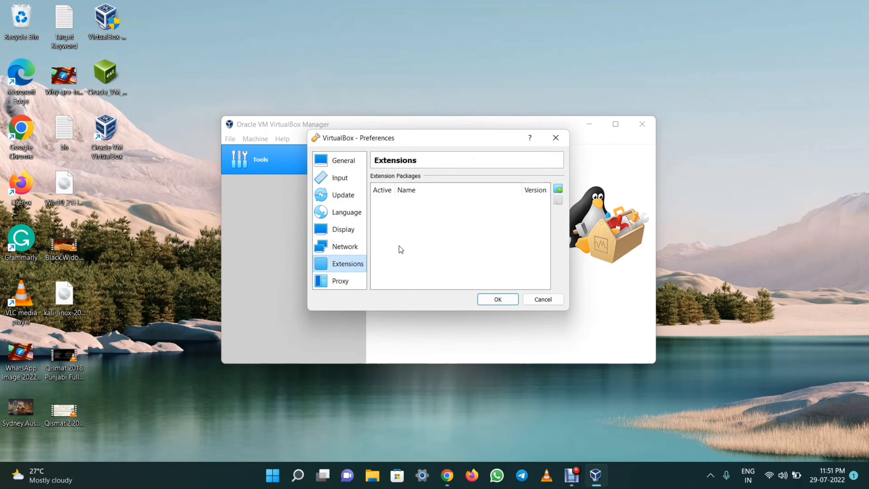
left_click(558, 189)
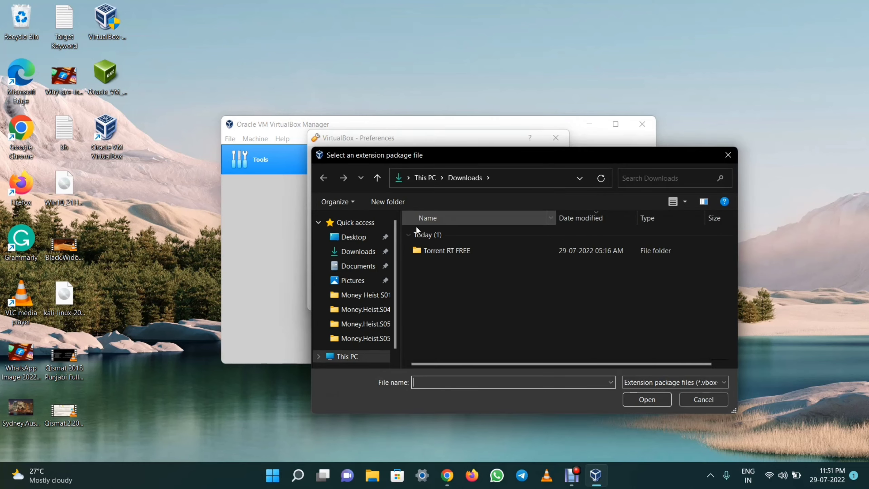
left_click(359, 241)
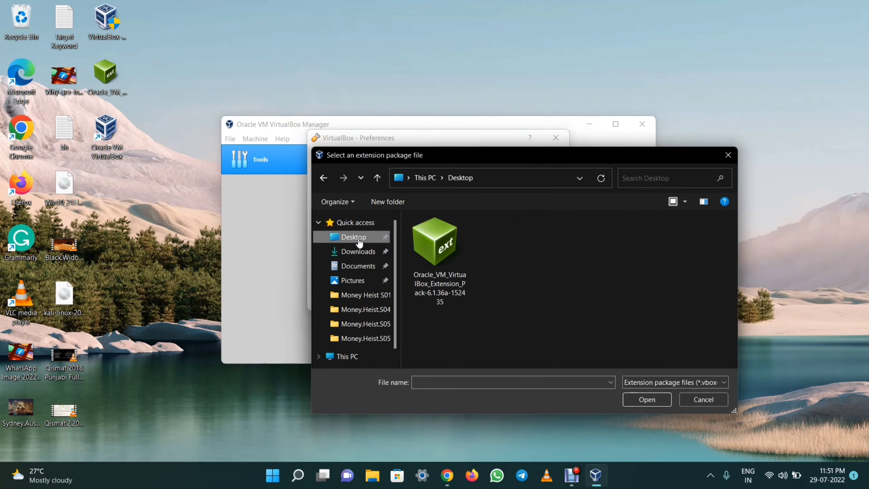
double_click(444, 269)
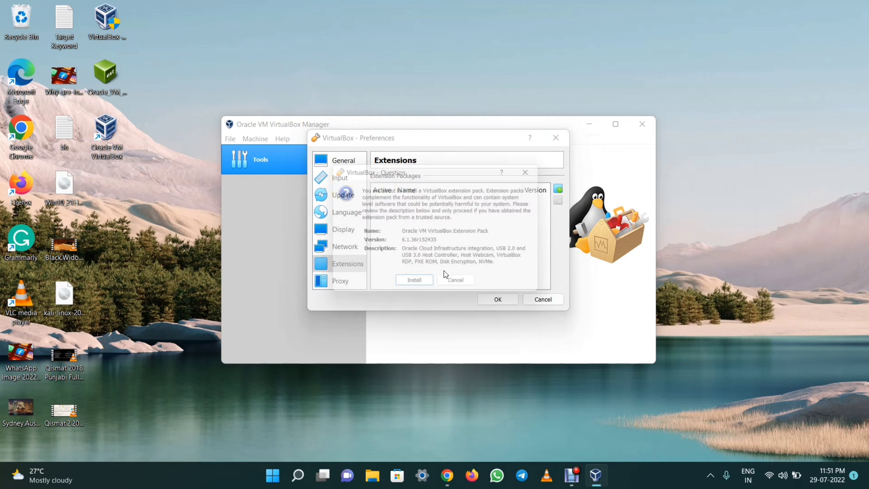
left_click(415, 287)
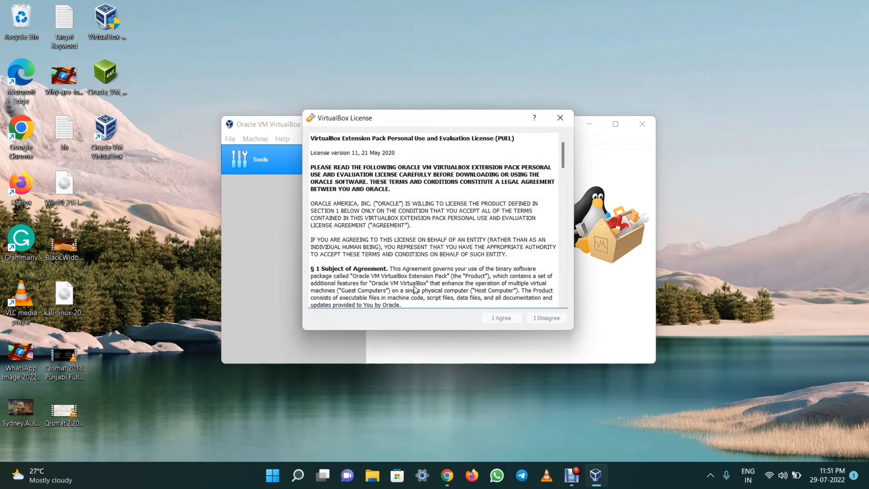
scroll(498, 252, "down", 15)
scroll(499, 252, "down", 9)
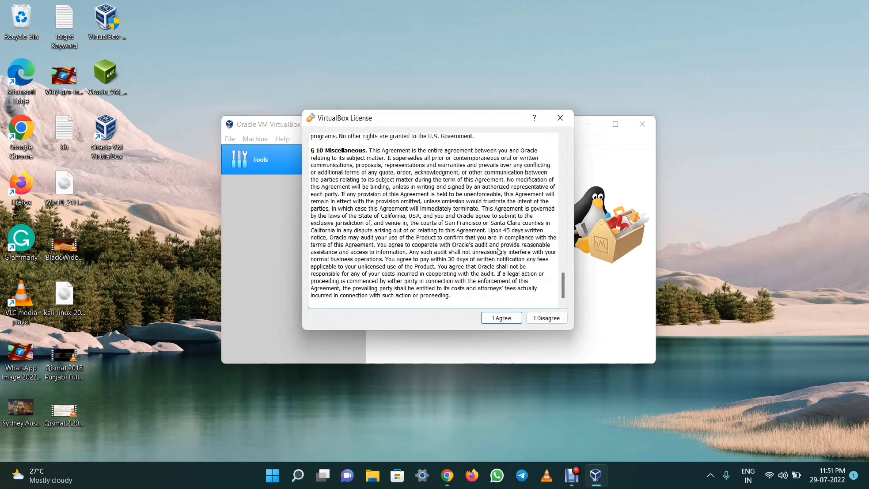
left_click(497, 322)
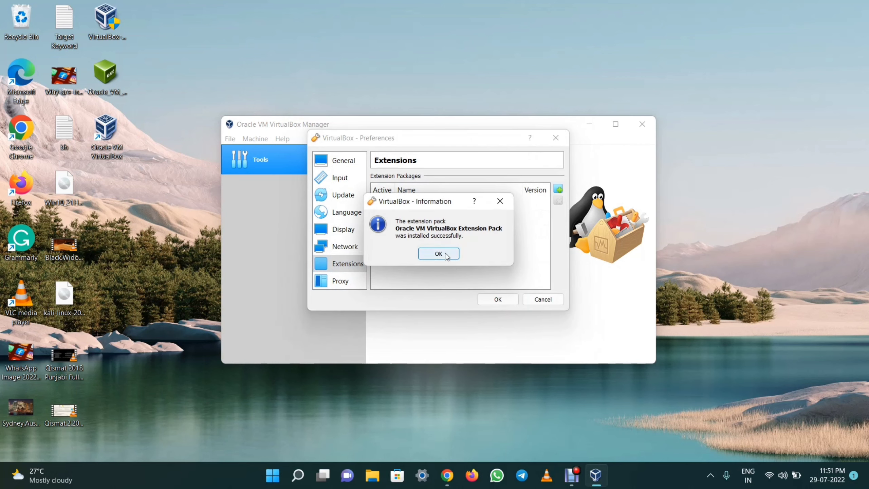
left_click(445, 253)
left_click(499, 298)
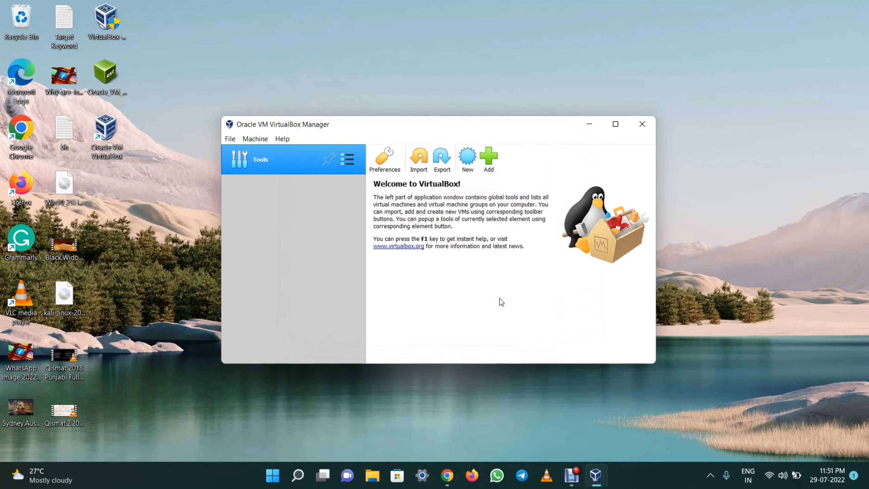
Step: Begin a new virtual machine named "kali linux", type Linux, version Debian (64-bit), with 3022 MB of memory
left_click(467, 158)
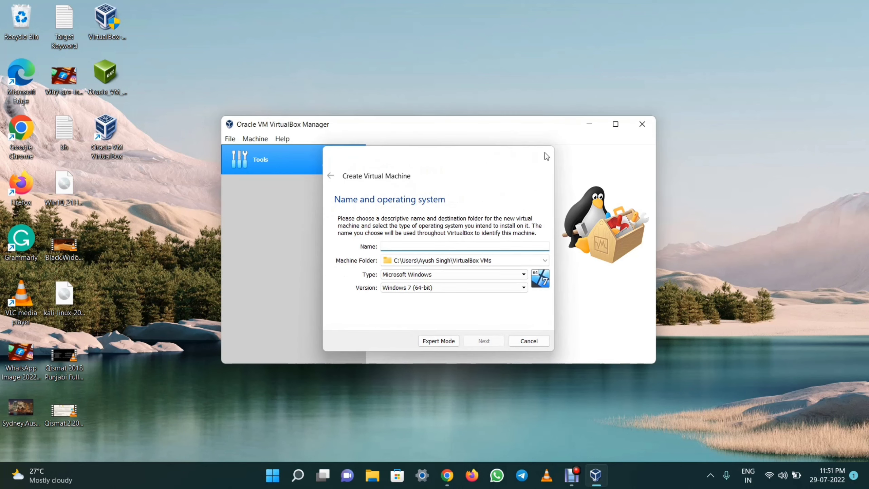
left_click(544, 151)
left_click(467, 157)
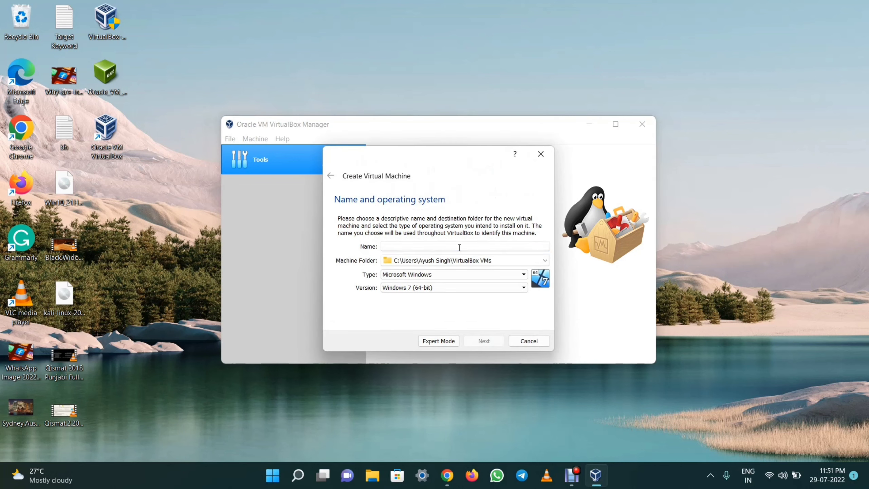
type("kali linux")
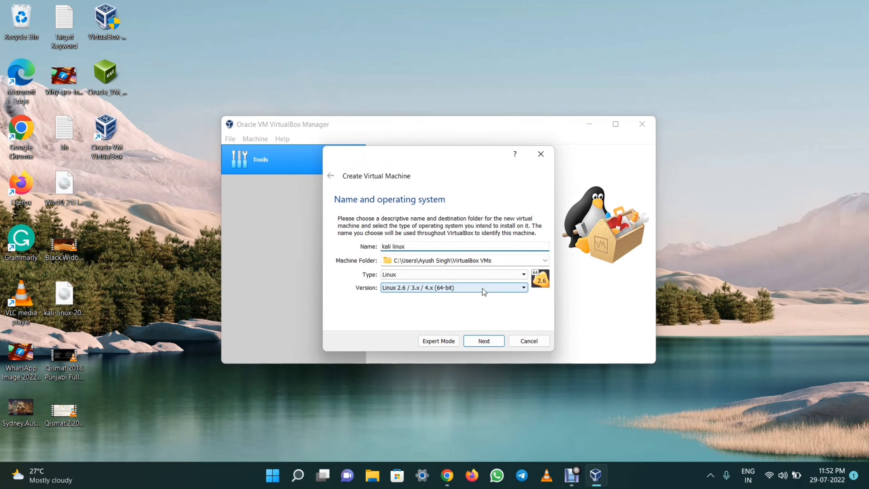
left_click(474, 288)
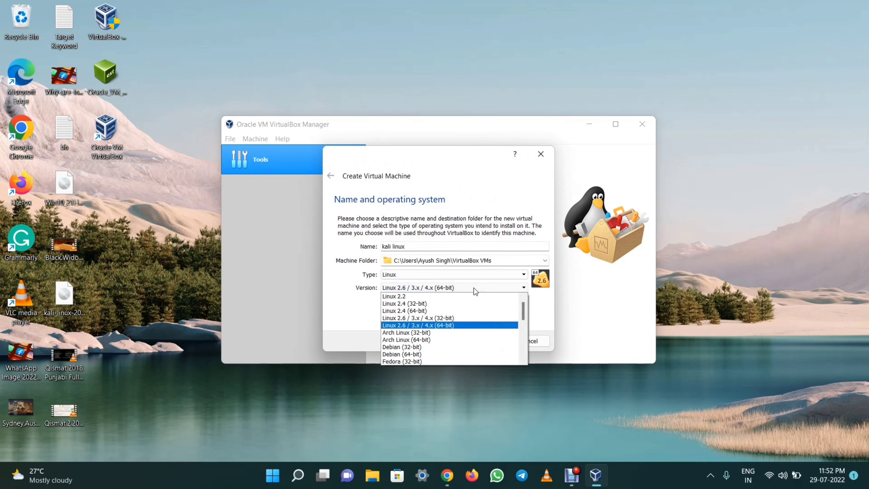
left_click(431, 354)
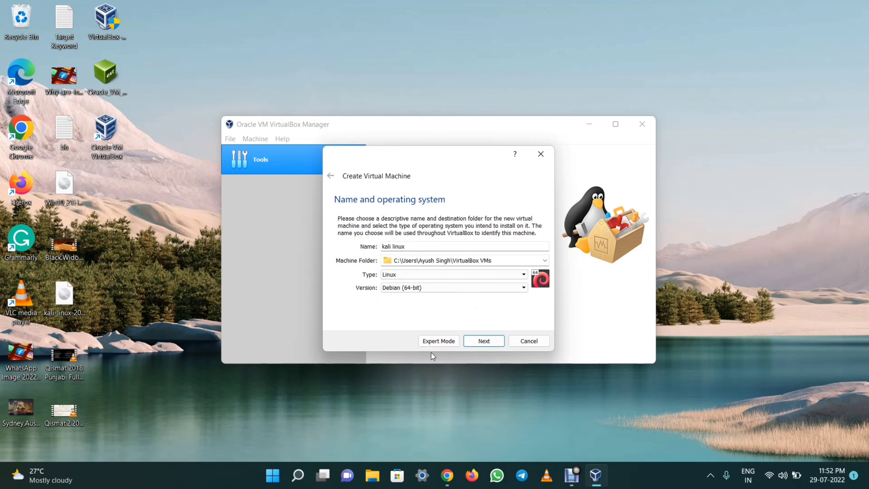
left_click(490, 340)
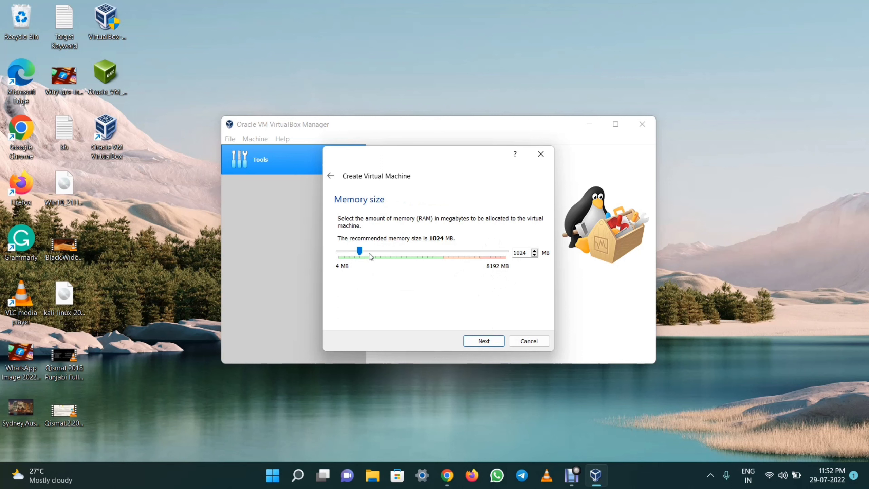
left_click_drag(360, 252, 400, 254)
left_click(484, 342)
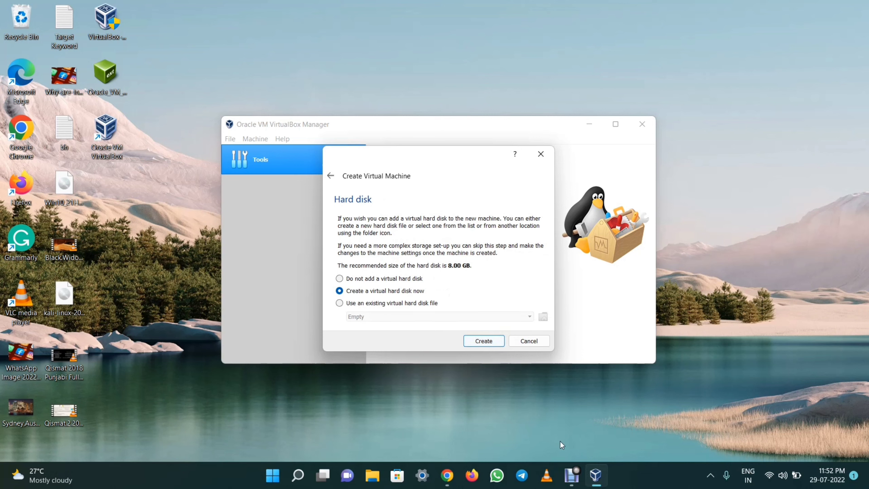
Step: Create a new VDI virtual hard disk of 30 GB for the machine and complete its creation
left_click(483, 340)
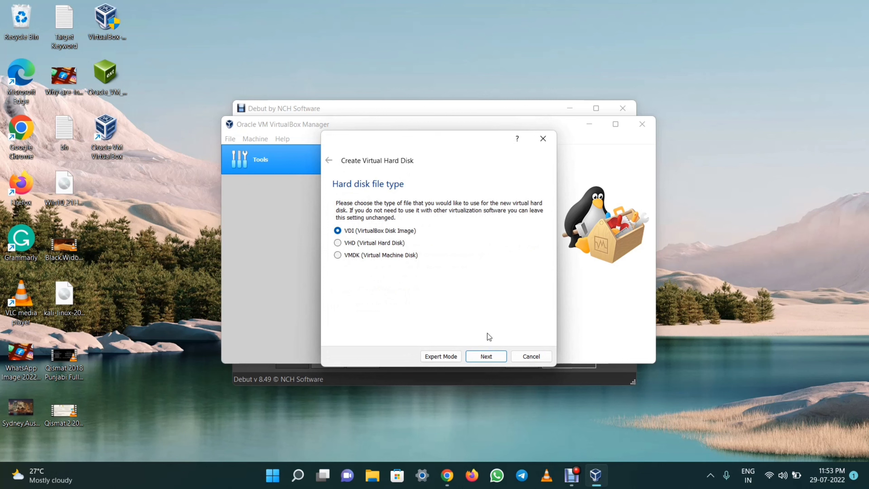
left_click(486, 356)
left_click(486, 356)
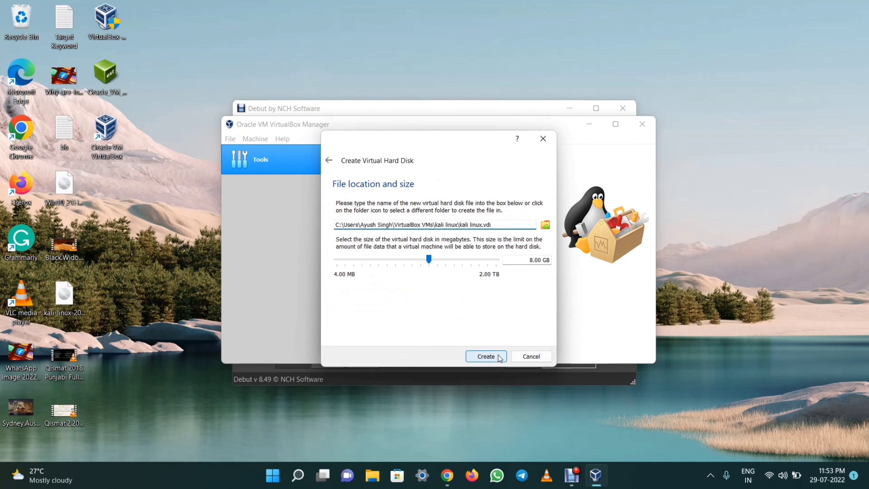
left_click(532, 259)
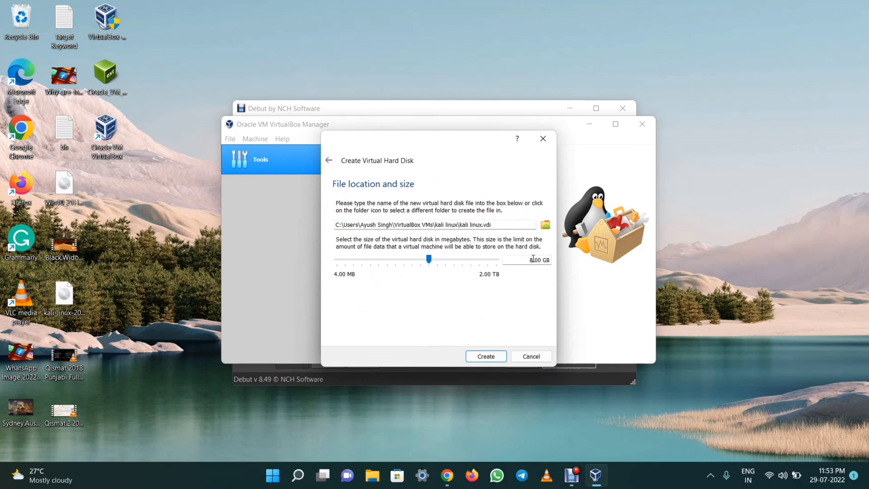
key("BackSpace")
type("30")
left_click(491, 355)
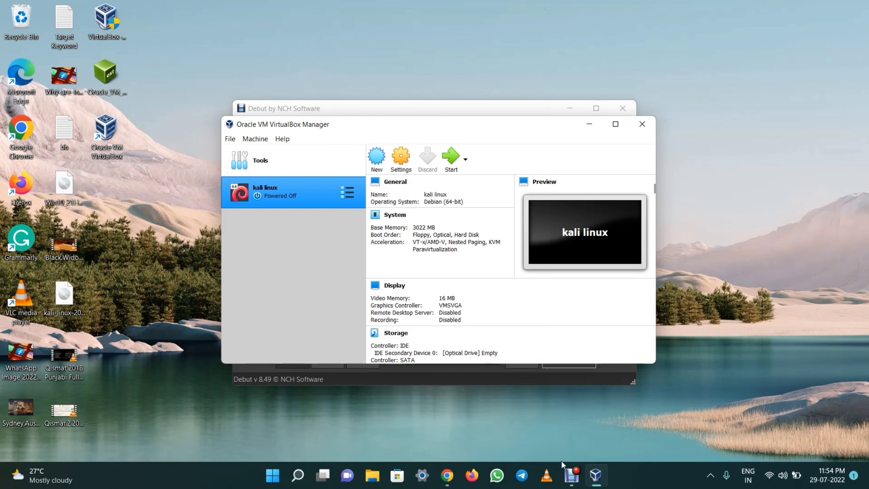
left_click(578, 480)
left_click(577, 109)
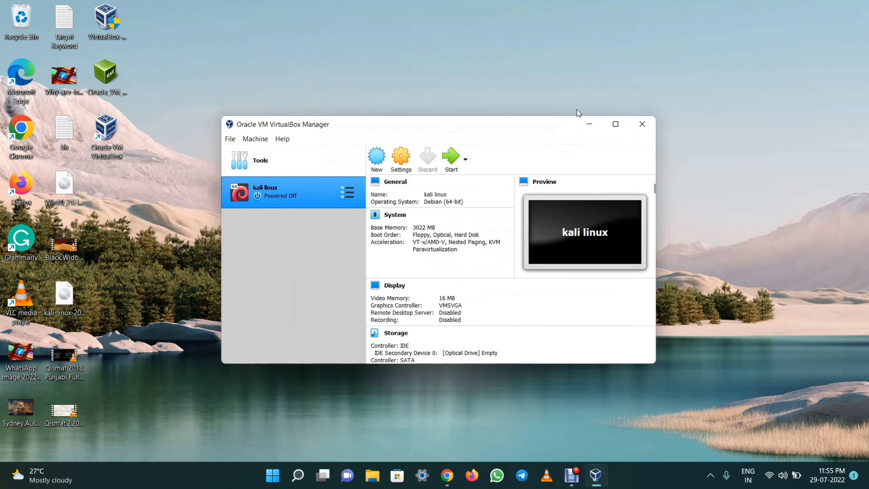
Step: Set both Shared Clipboard and Drag'n'Drop to Bidirectional in the kali linux machine's advanced general settings
left_click(400, 167)
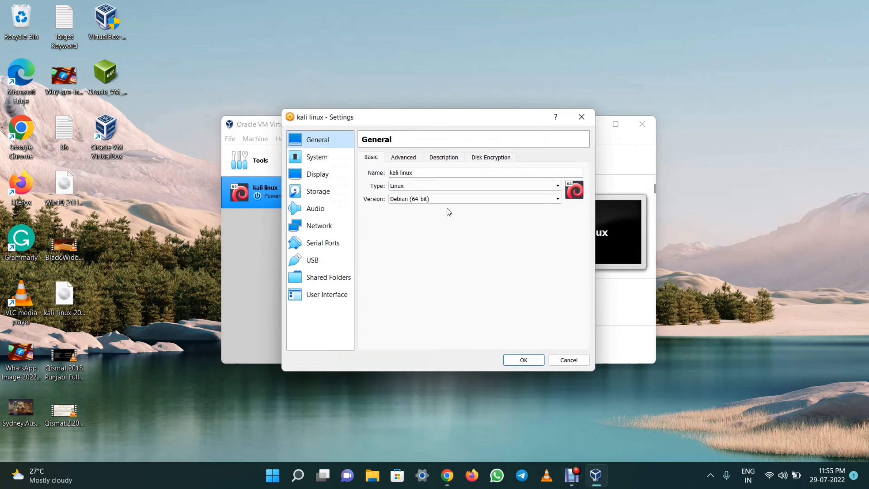
left_click(408, 158)
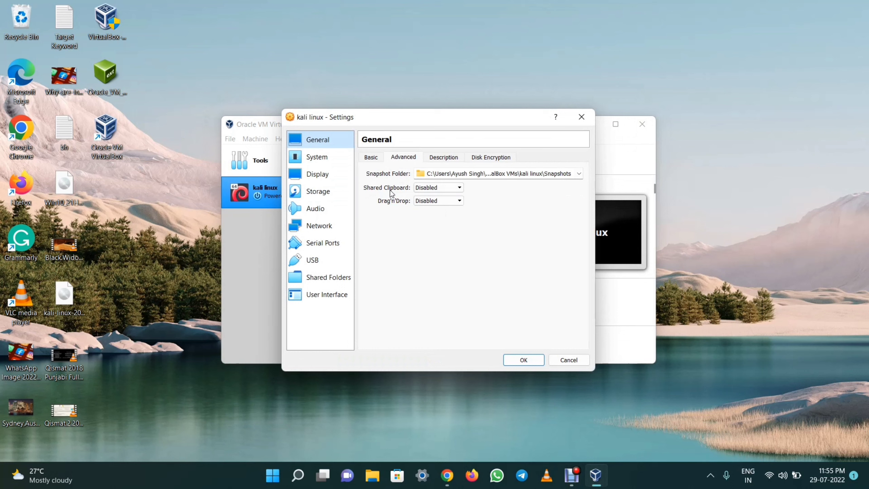
left_click(448, 188)
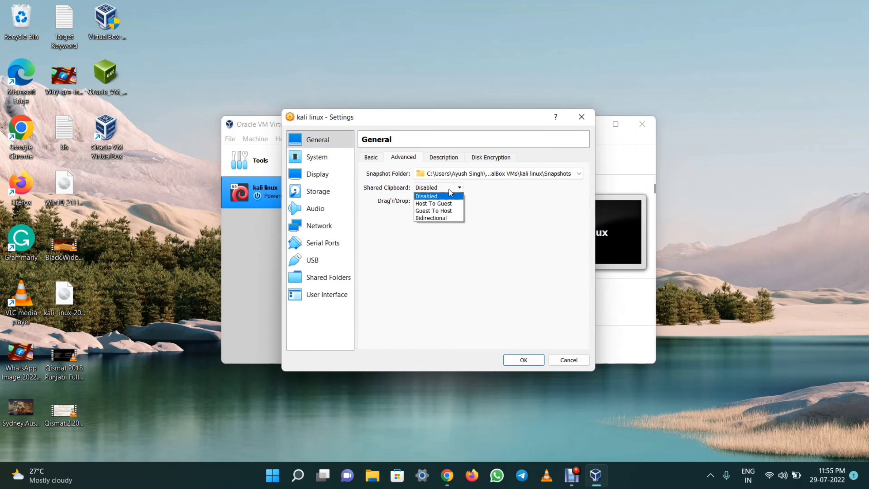
left_click(443, 219)
left_click(442, 200)
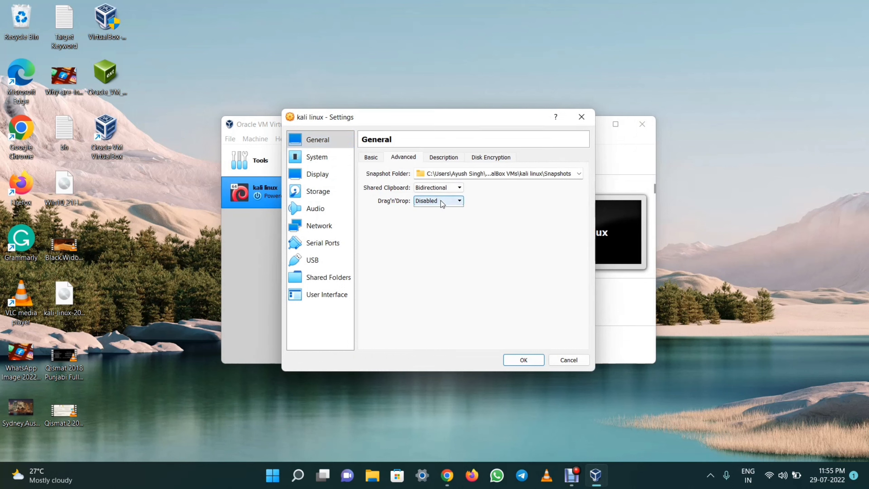
left_click(443, 233)
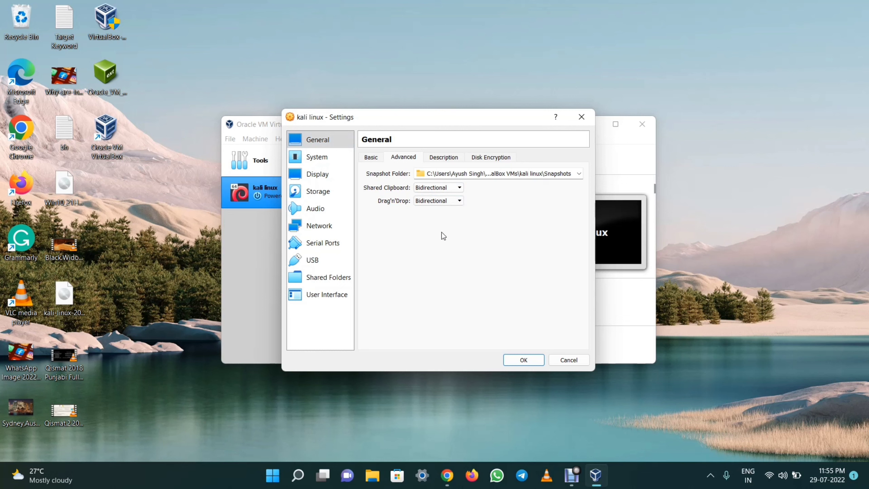
Step: Check the remaining General pages and the Motherboard settings, and raise the machine's processor count within the green range
left_click(446, 158)
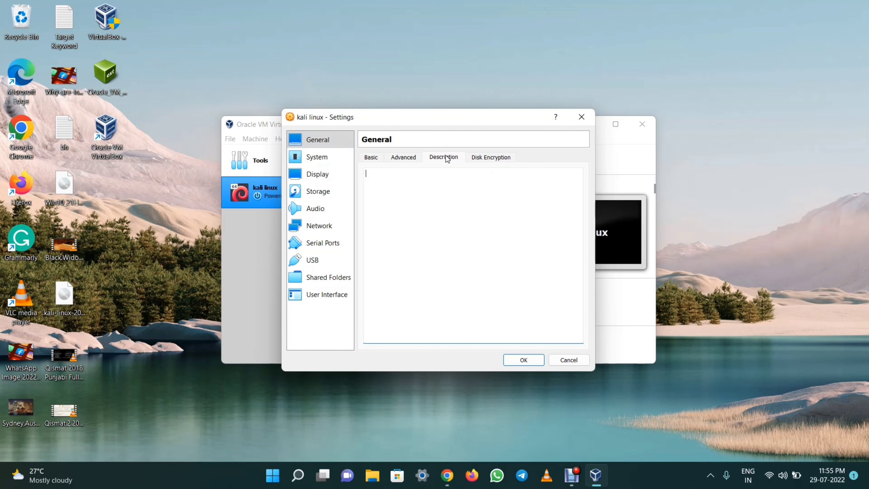
left_click(477, 160)
left_click(327, 159)
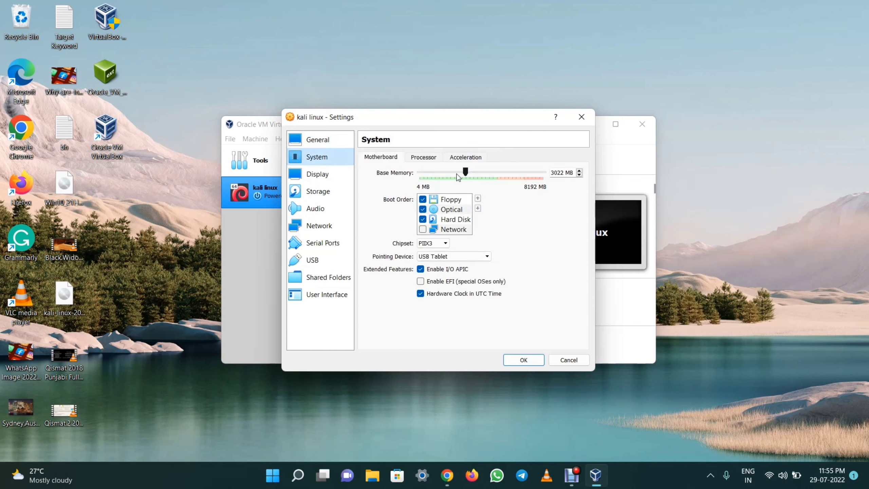
left_click(430, 161)
left_click(390, 157)
left_click(426, 159)
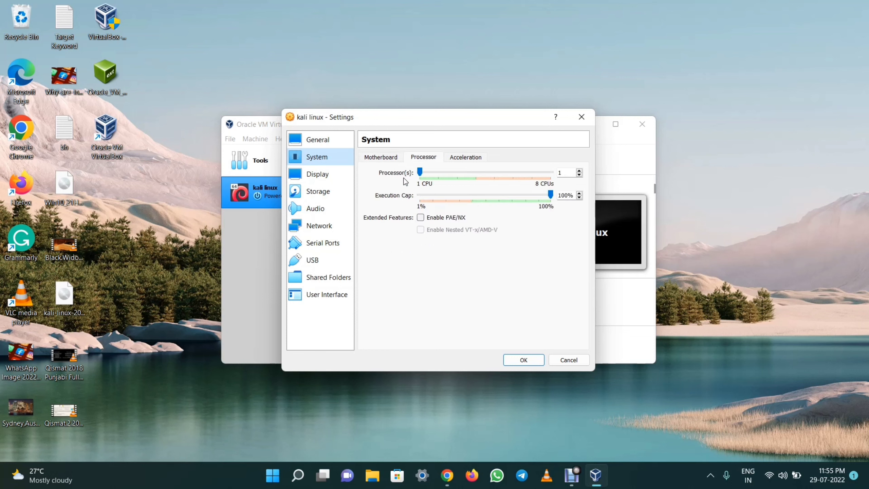
left_click(422, 174)
left_click_drag(421, 174, 402, 181)
left_click_drag(421, 172, 470, 176)
Step: Check the acceleration settings, raise the machine's video memory to near the maximum, and review the Remote Display and Recording settings
left_click(466, 159)
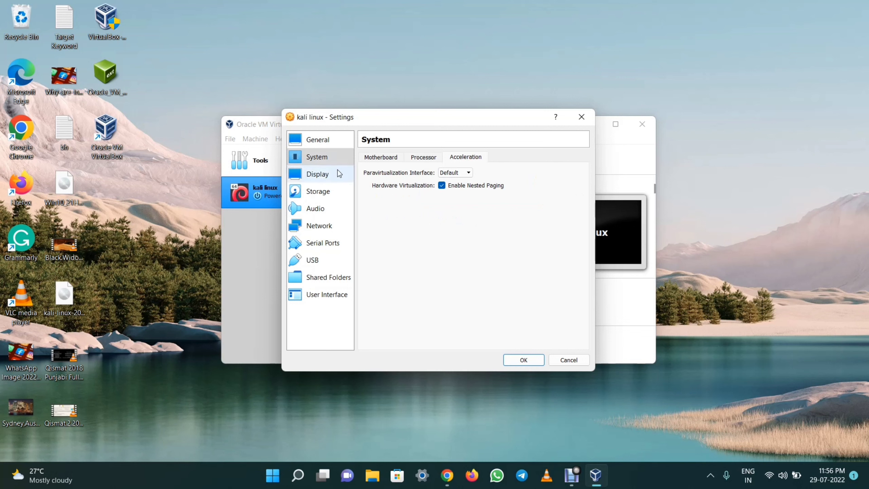
left_click(331, 176)
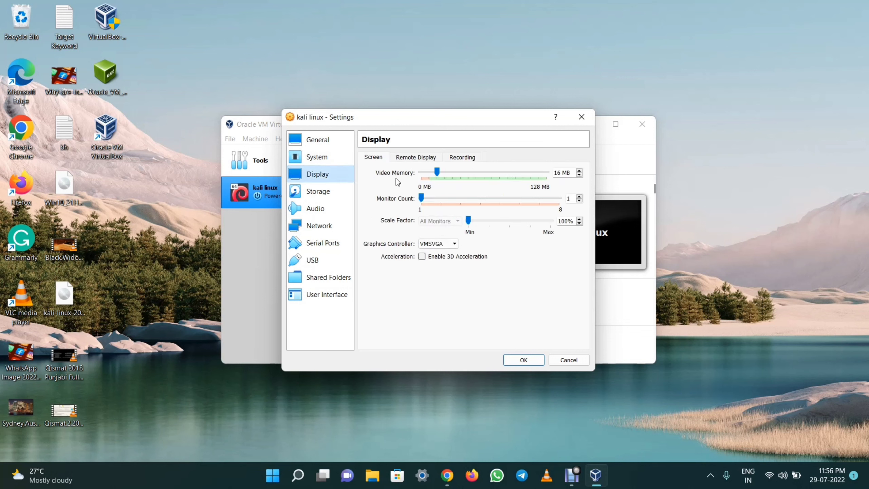
left_click_drag(437, 171, 531, 175)
left_click(426, 156)
left_click(462, 157)
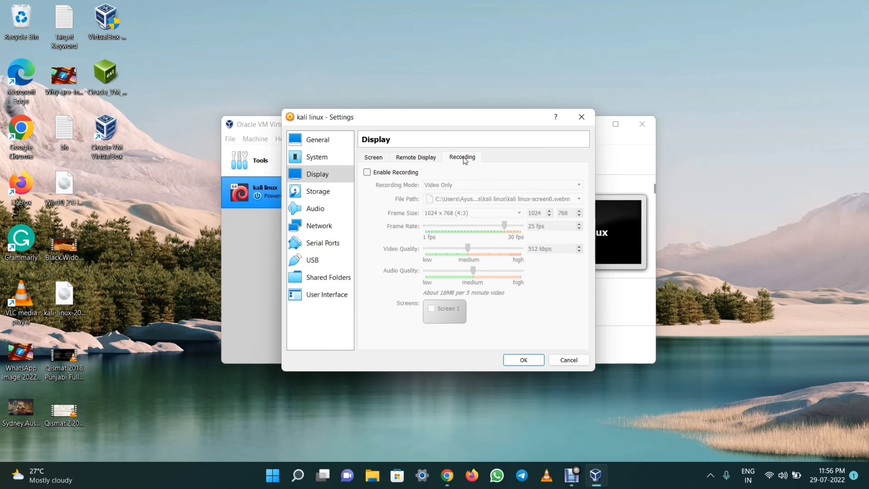
Step: Load the kali-linux-2022.1-installer-amd64 disk image from the Desktop into the empty optical drive of the machine's IDE controller
left_click(320, 195)
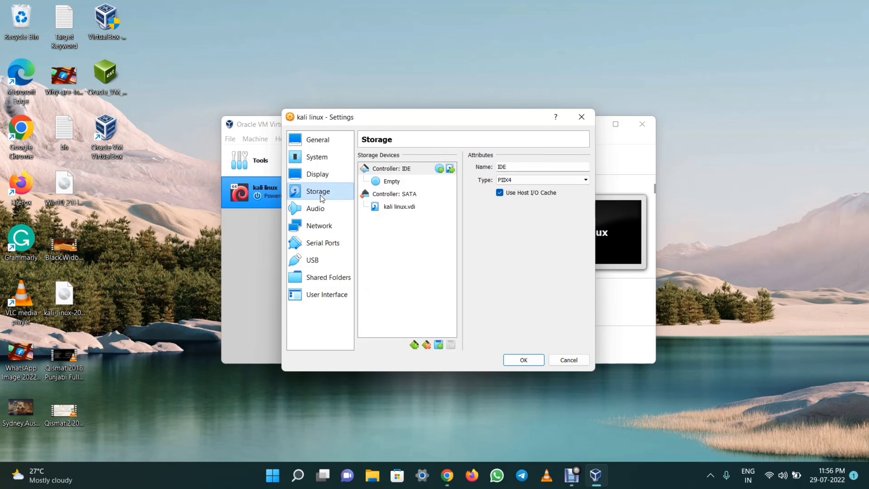
left_click(583, 168)
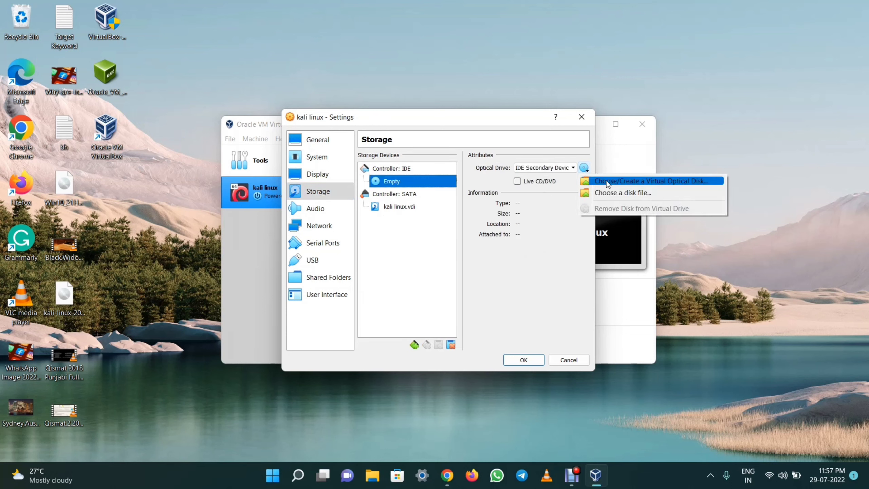
left_click(627, 194)
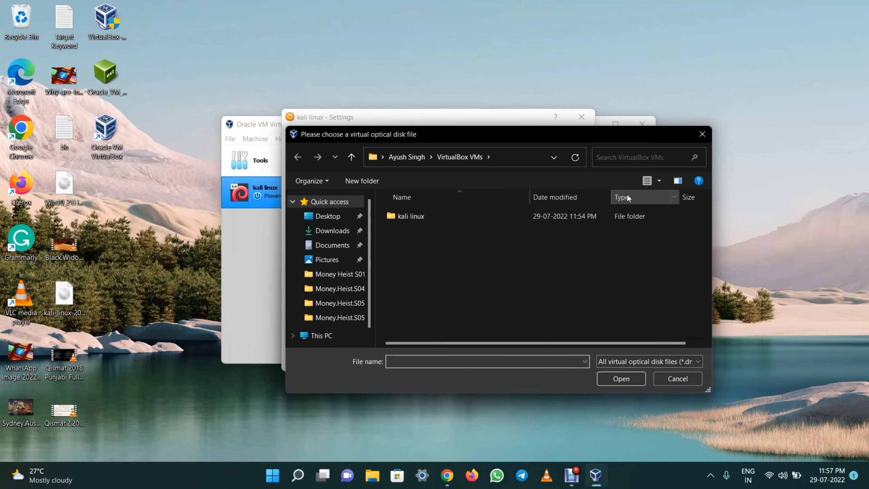
left_click(325, 222)
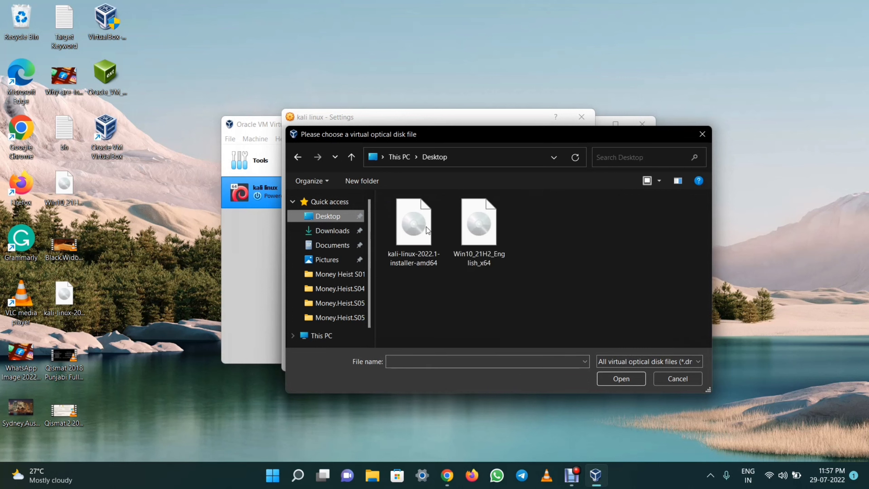
double_click(406, 254)
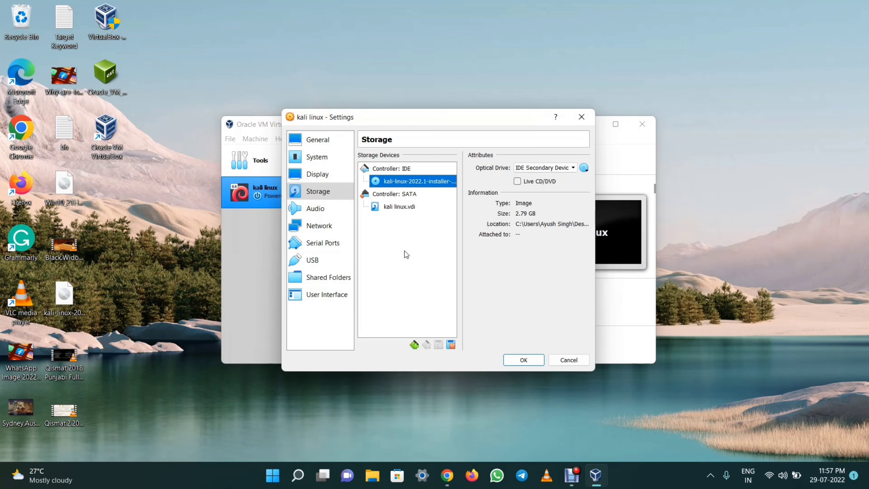
Step: Check the machine's audio settings and attach network Adapter 1 to Bridged Adapter
left_click(320, 209)
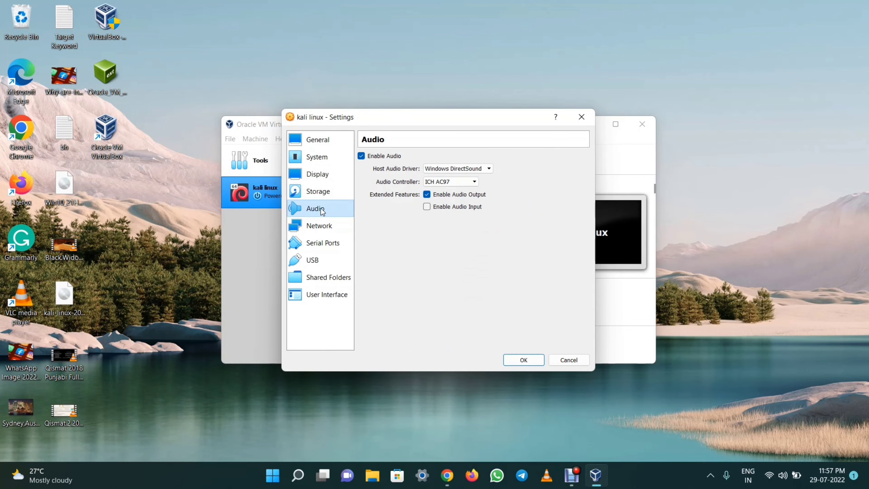
left_click(320, 226)
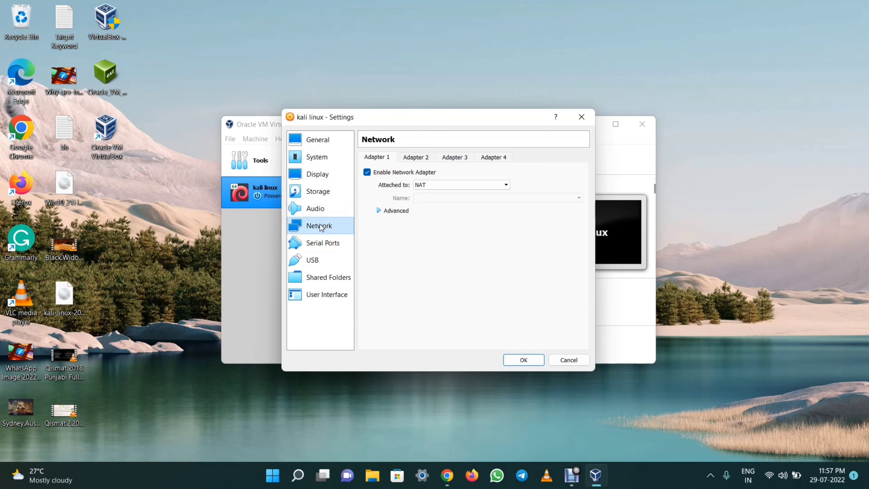
left_click(451, 185)
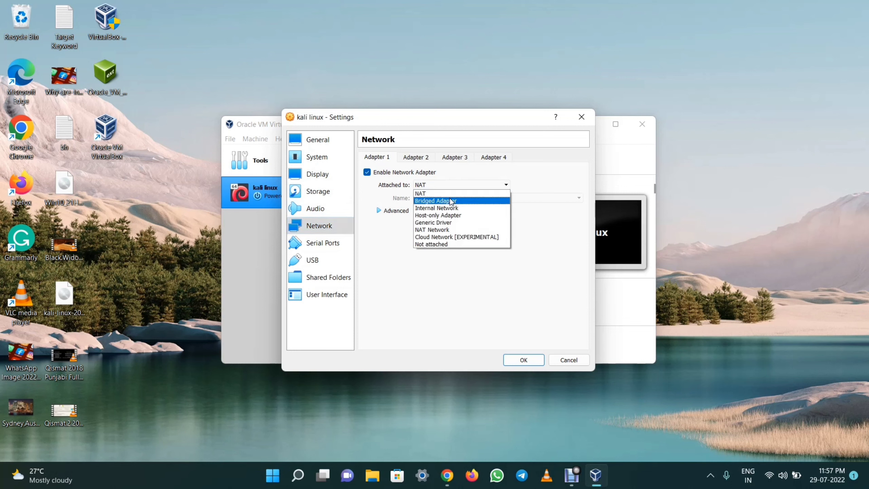
left_click(451, 201)
Step: Review the settings of network Adapters 2 to 4, the serial ports and the USB controller
left_click(429, 157)
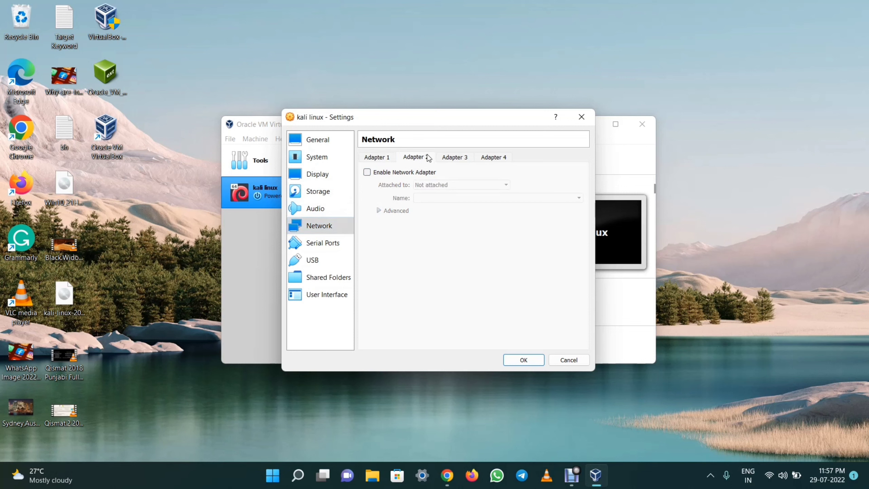
left_click(451, 158)
left_click(499, 161)
left_click(332, 245)
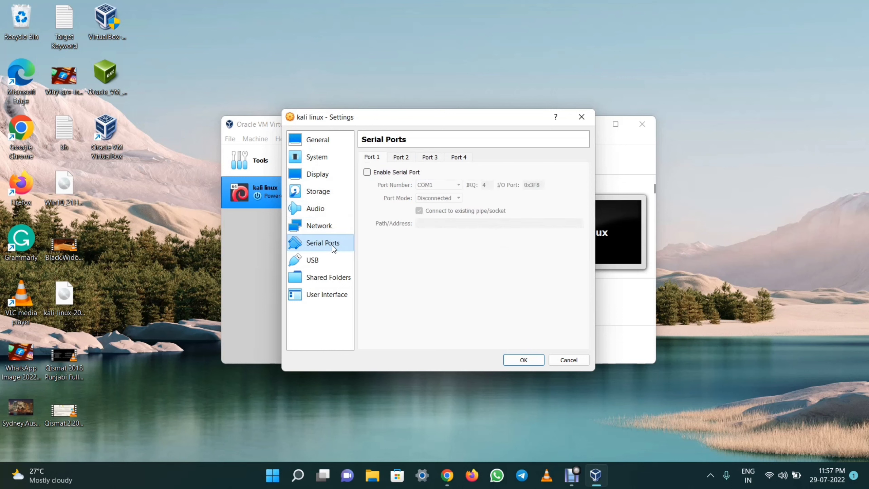
left_click(330, 227)
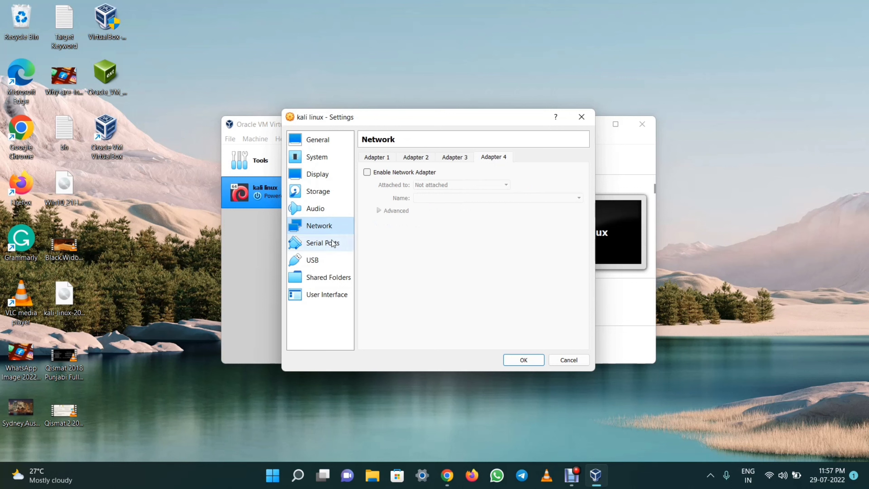
left_click(332, 243)
left_click(321, 262)
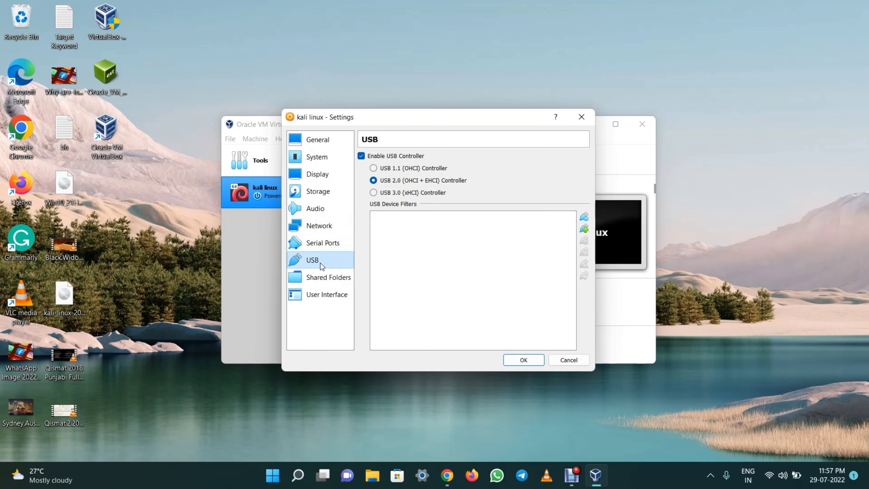